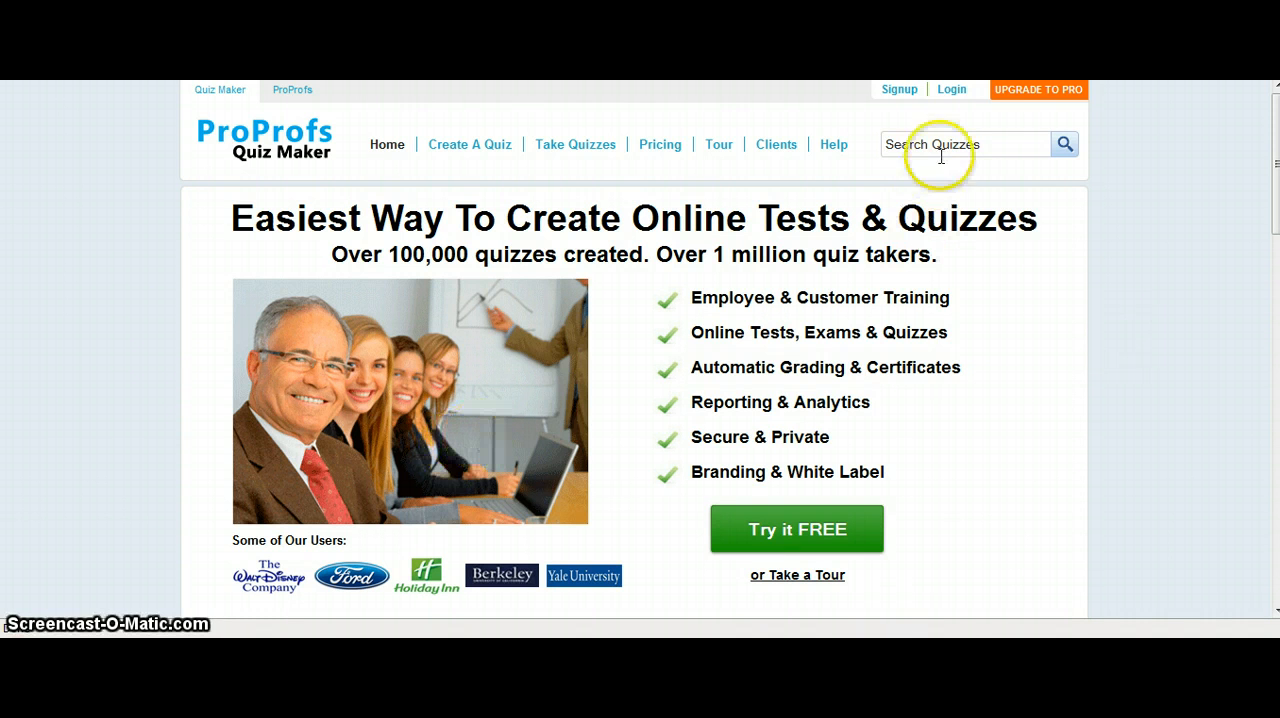
Log in to the quiz maker account with the username and account password.
left_click(952, 90)
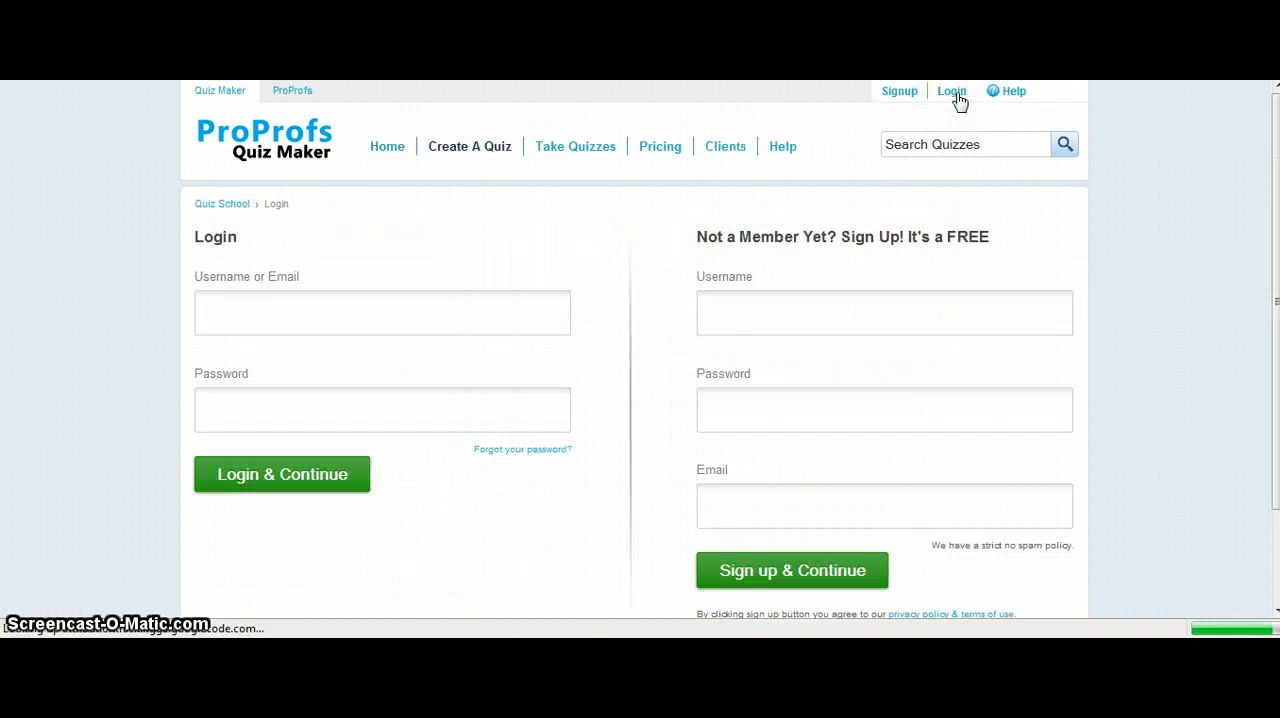
left_click(297, 320)
type("ly")
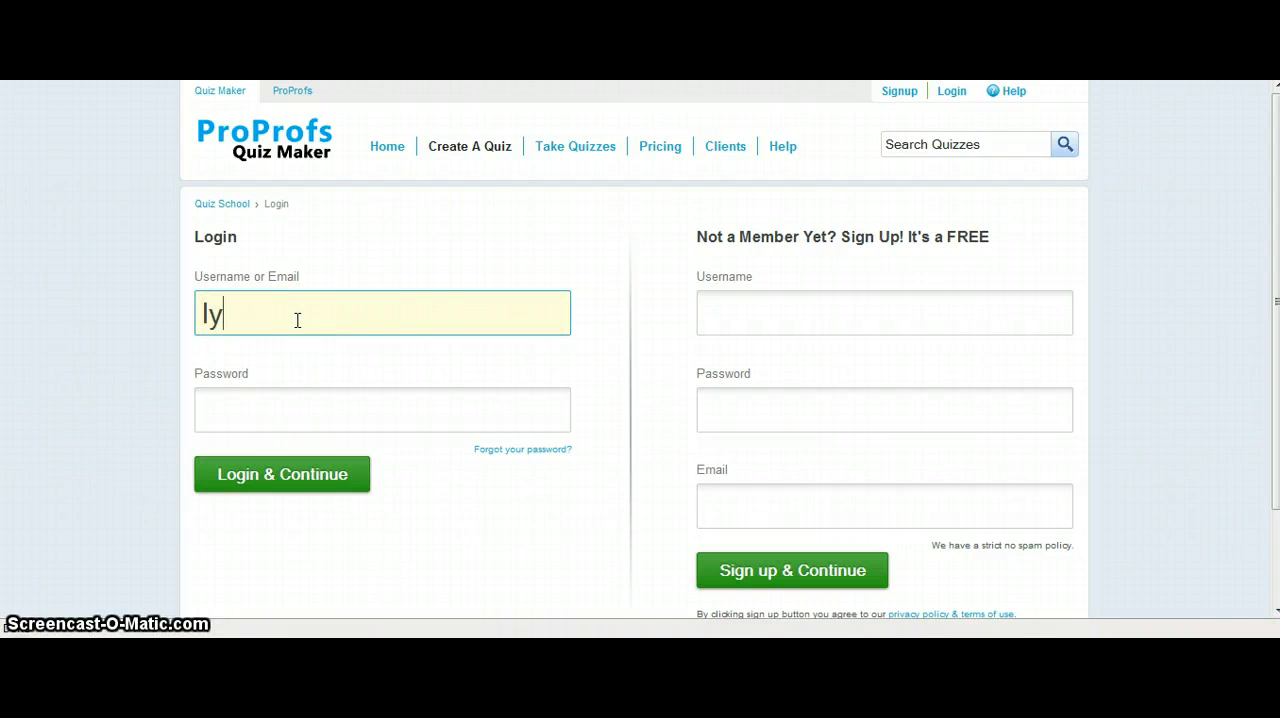
type("ssamkay")
key("Tab")
type("•••••")
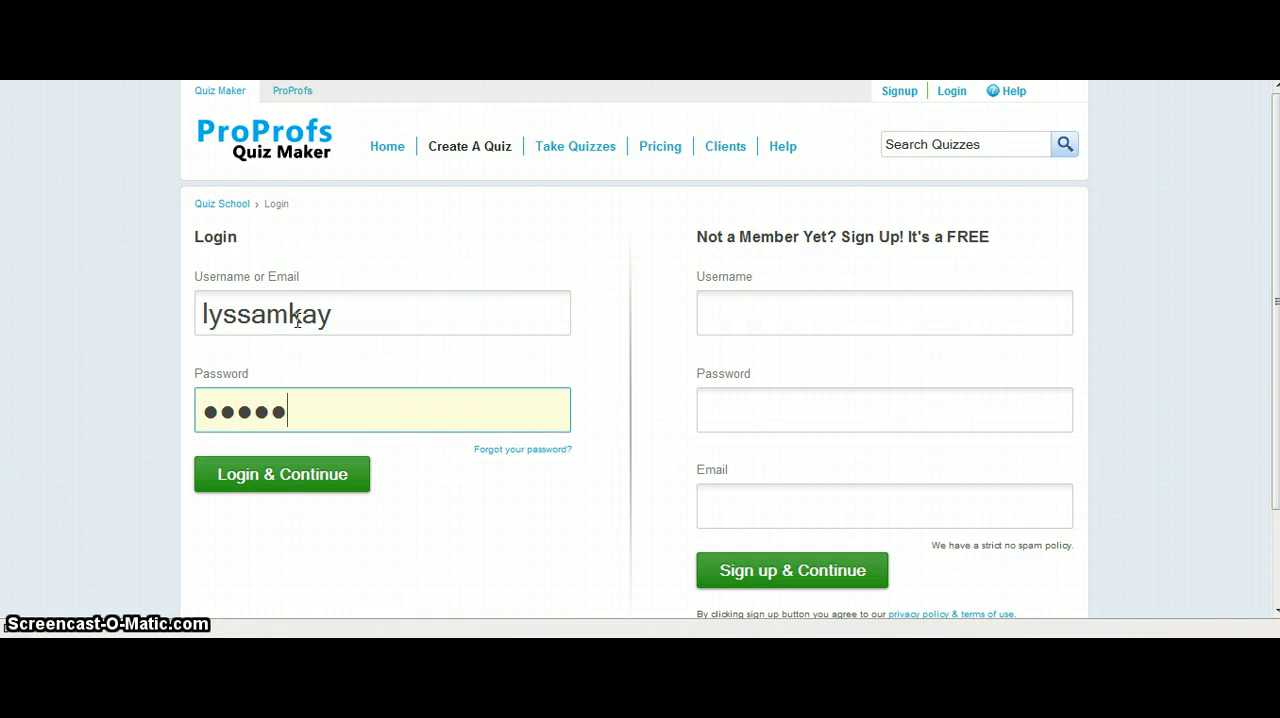
left_click(297, 478)
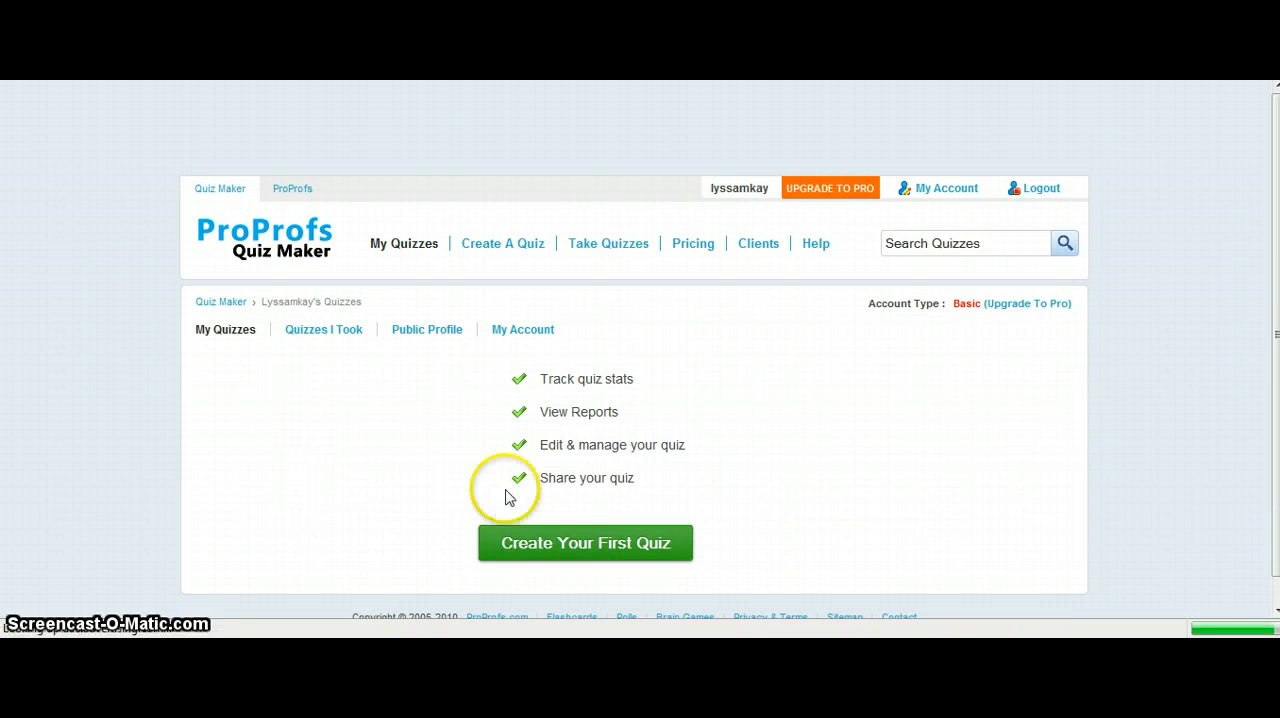
Start a new Scored Quiz and title it "Rhythmic Notation".
left_click(572, 557)
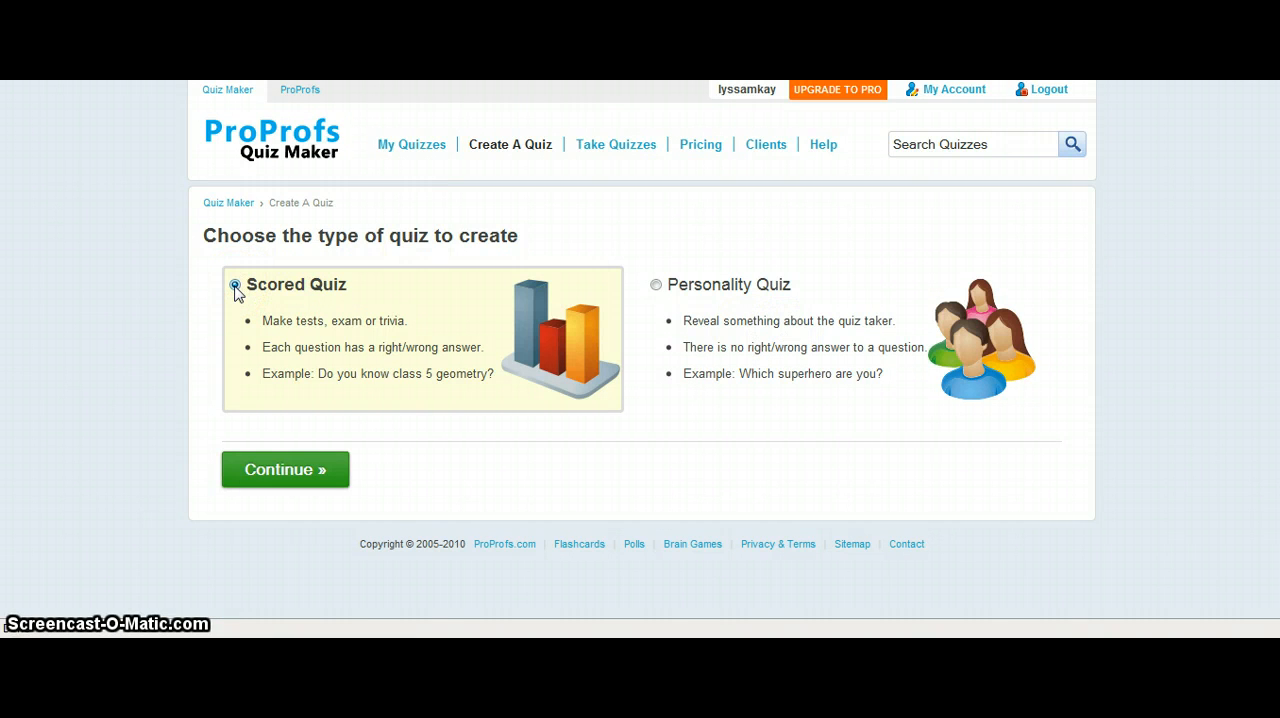
left_click(266, 480)
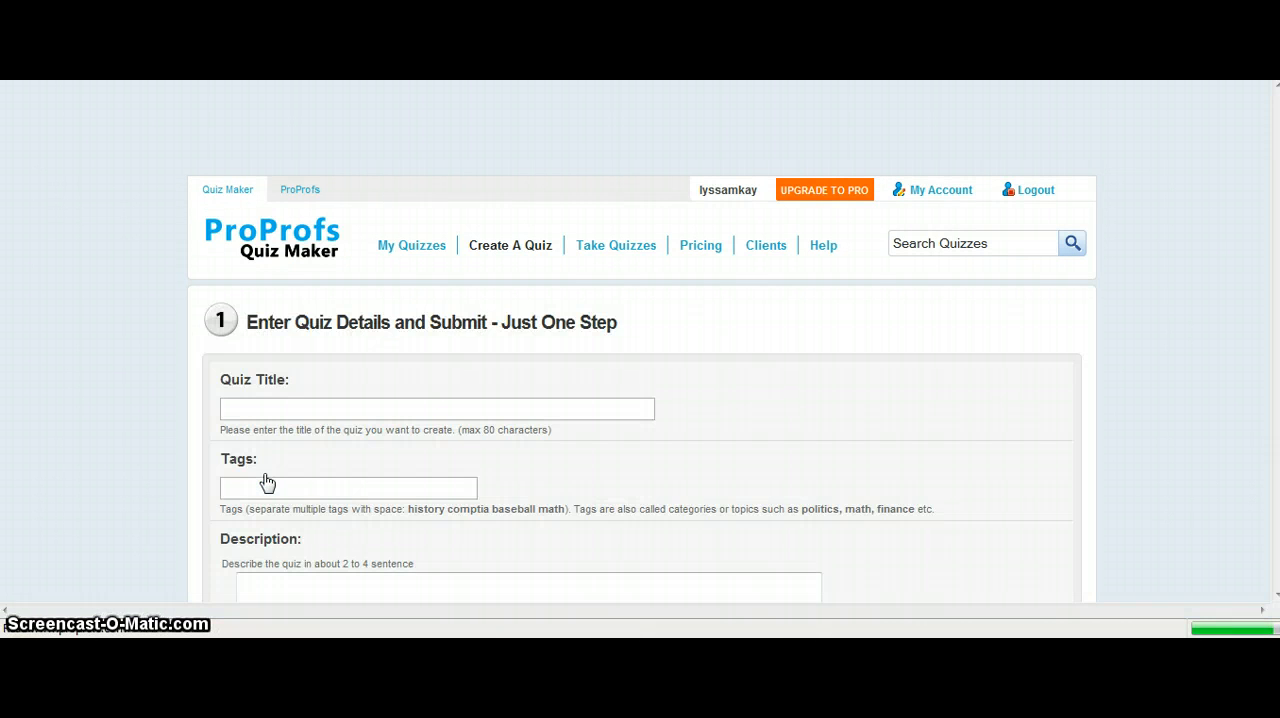
left_click(264, 407)
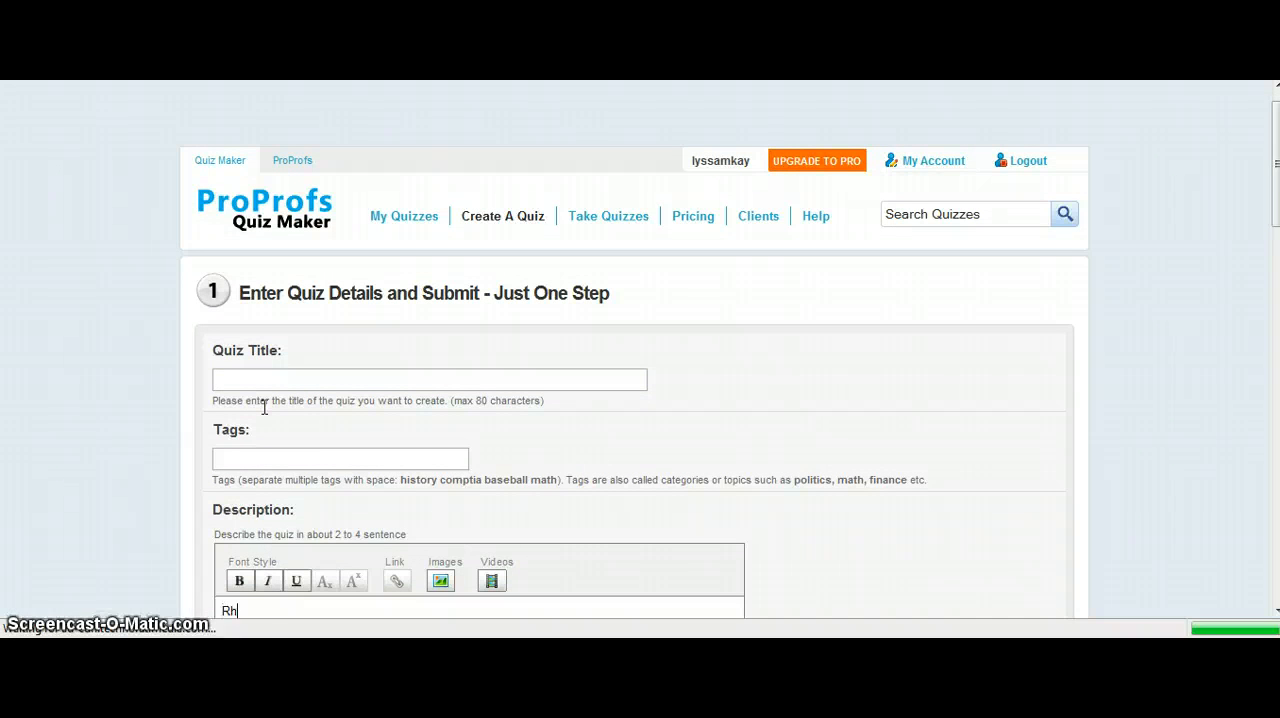
left_click(249, 380)
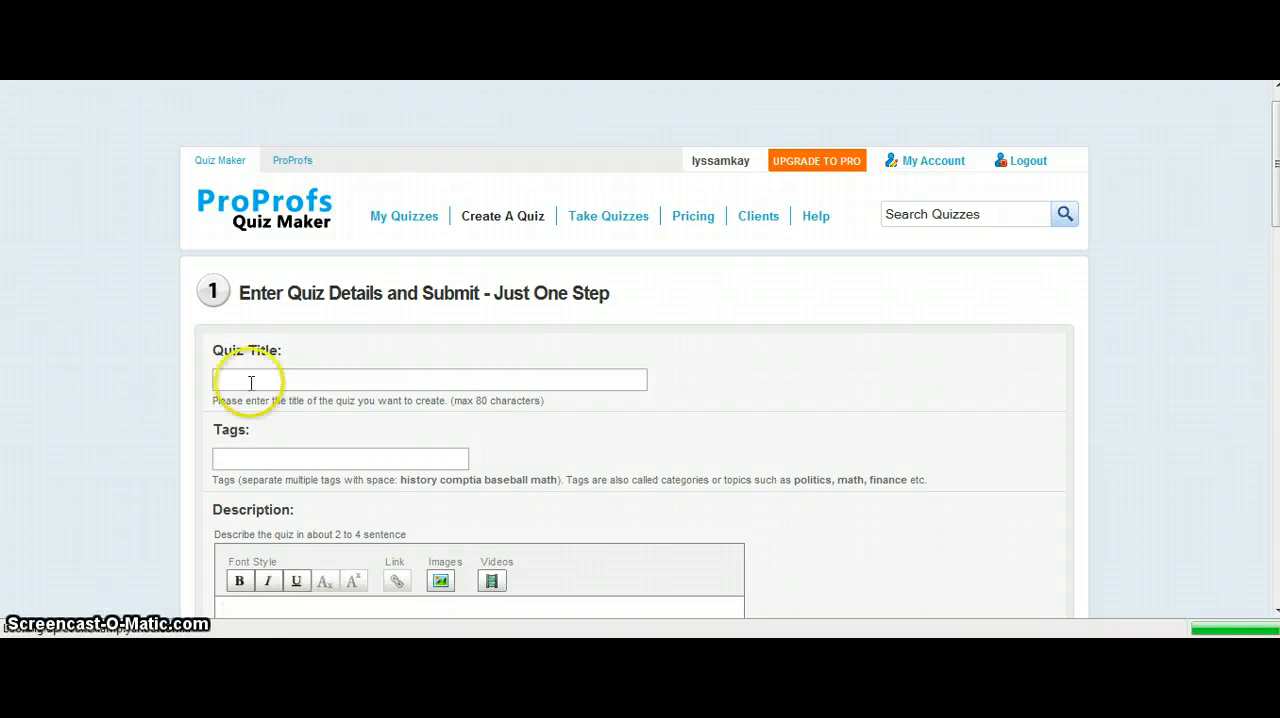
type("Rhythmic N")
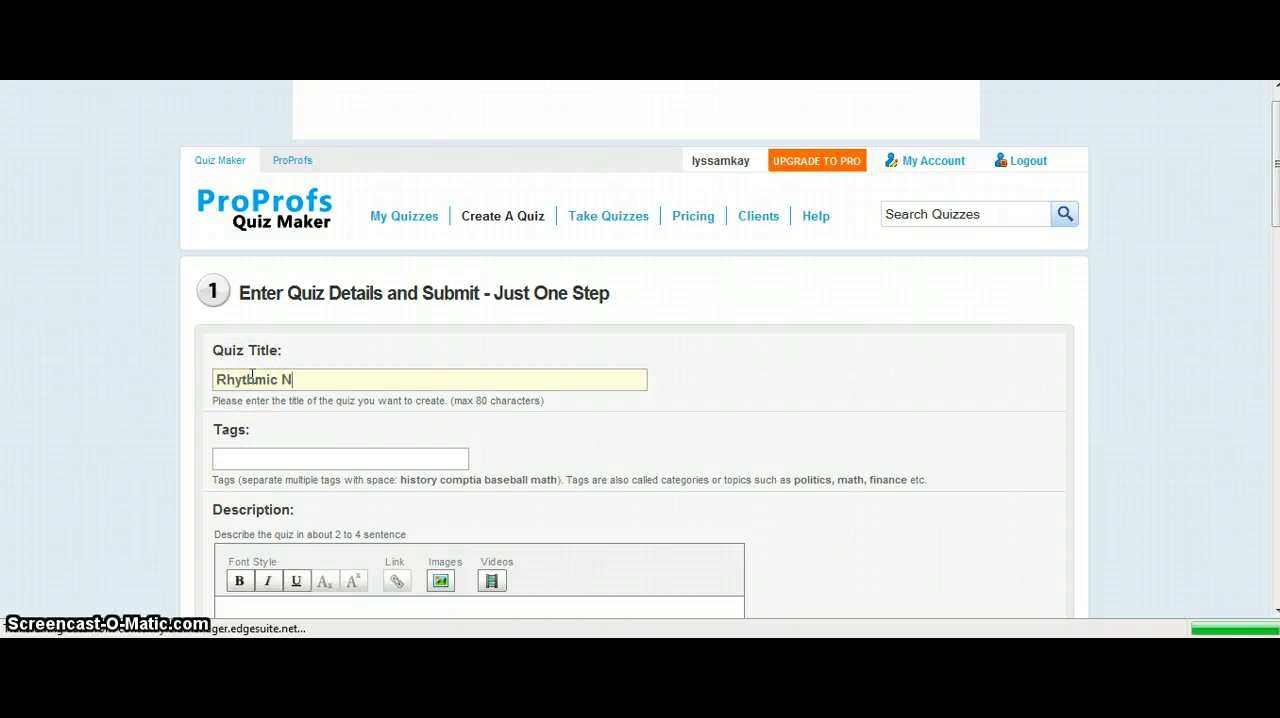
type("otation")
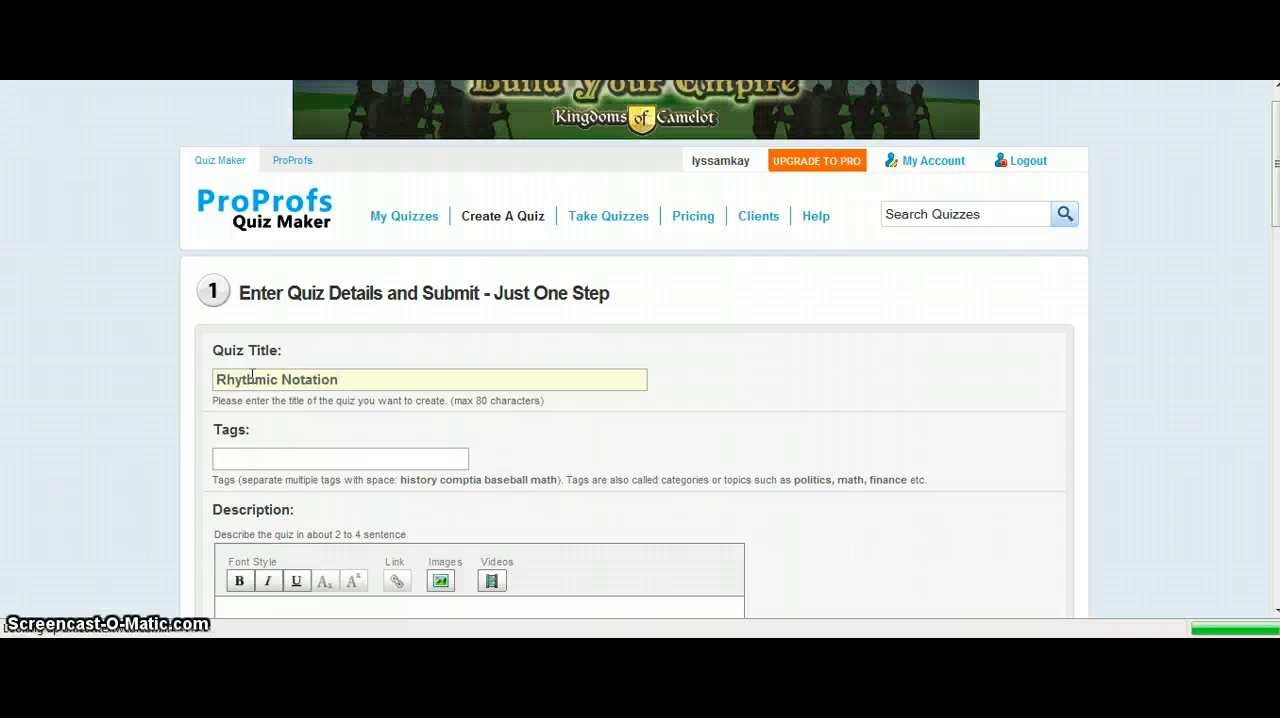
Enter "Music Notation" as the quiz tags.
left_click(256, 460)
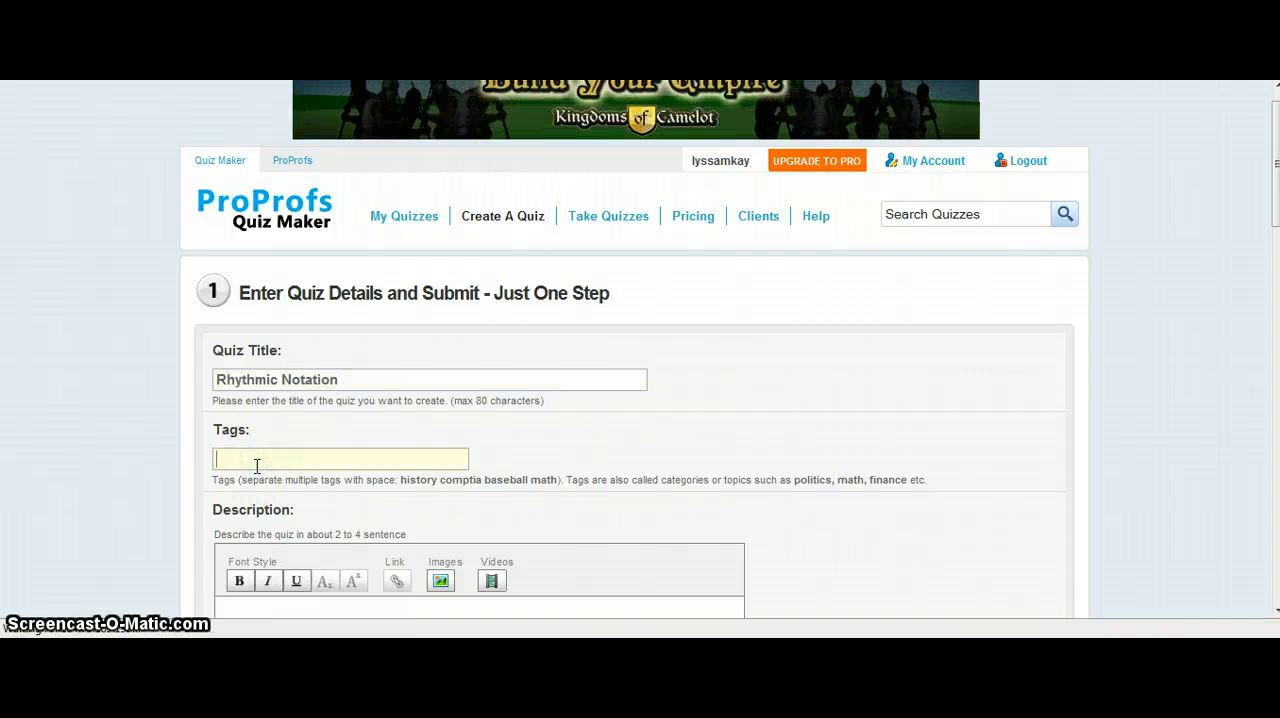
type("Music Notati")
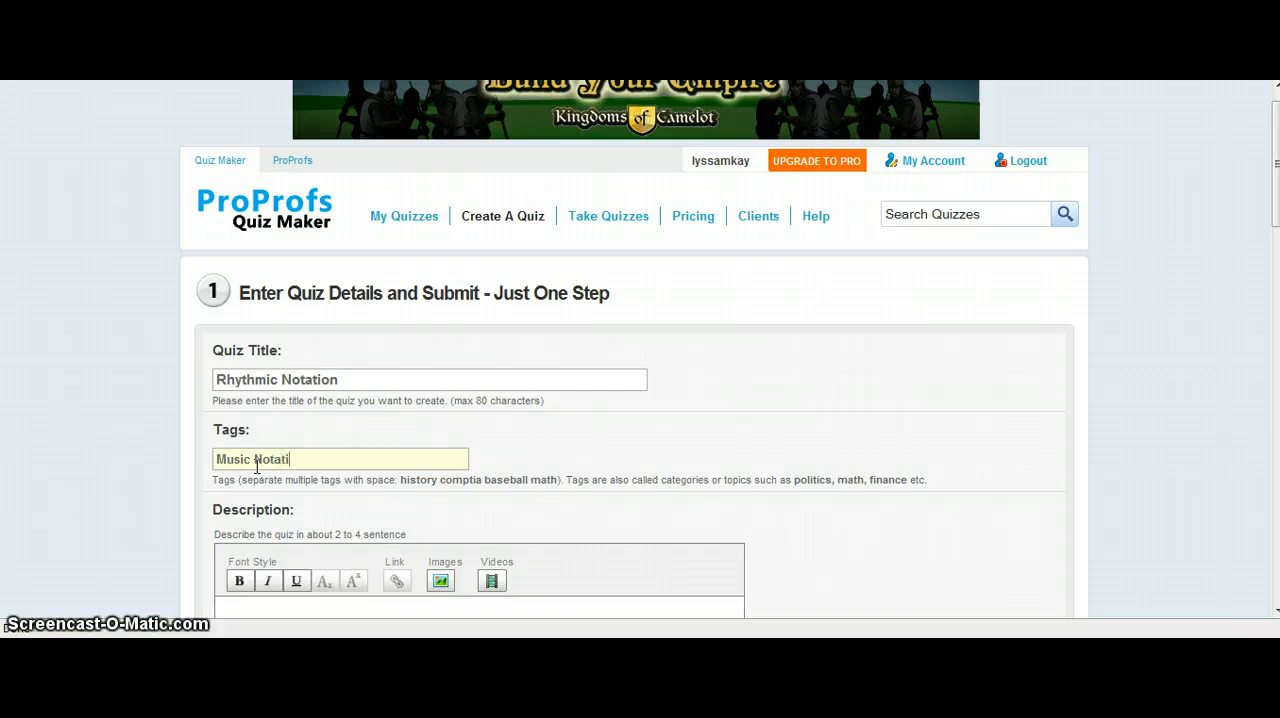
type("on")
Write the quiz description "This quiz is for beginning band students. It covers whole, half, and quarter notes and rests.".
scroll(157, 478, "down", 1)
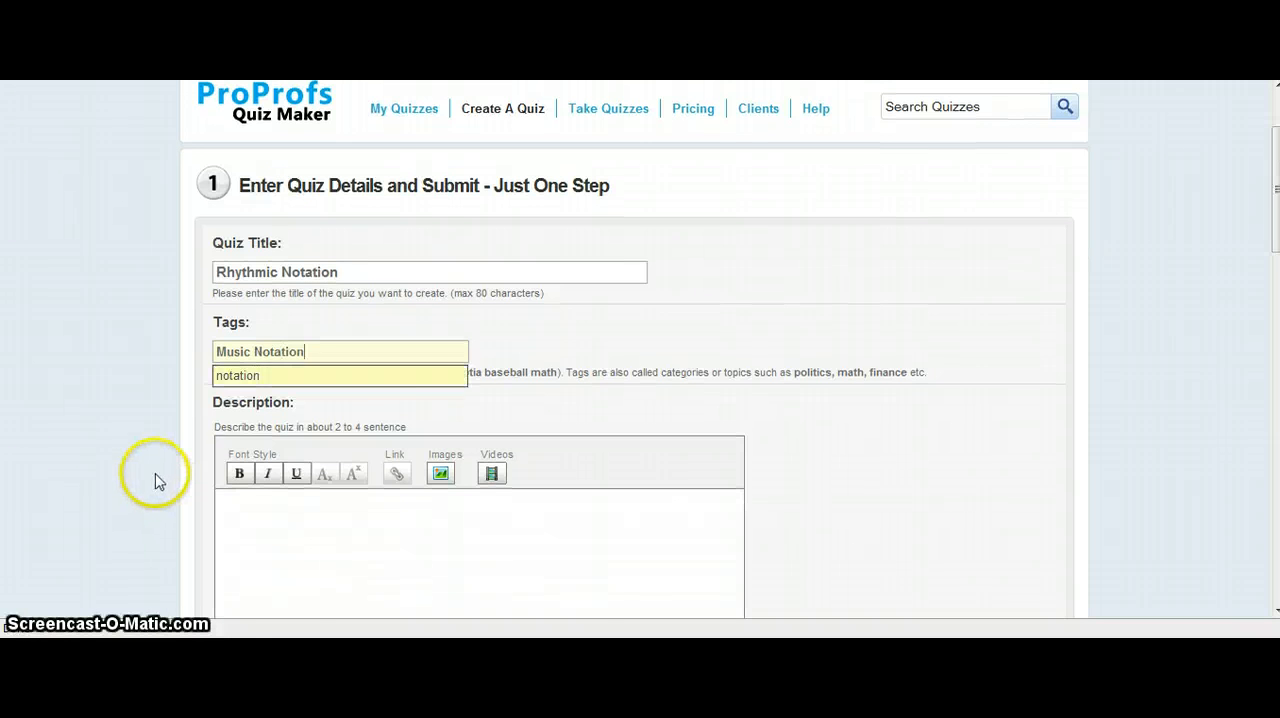
left_click(278, 548)
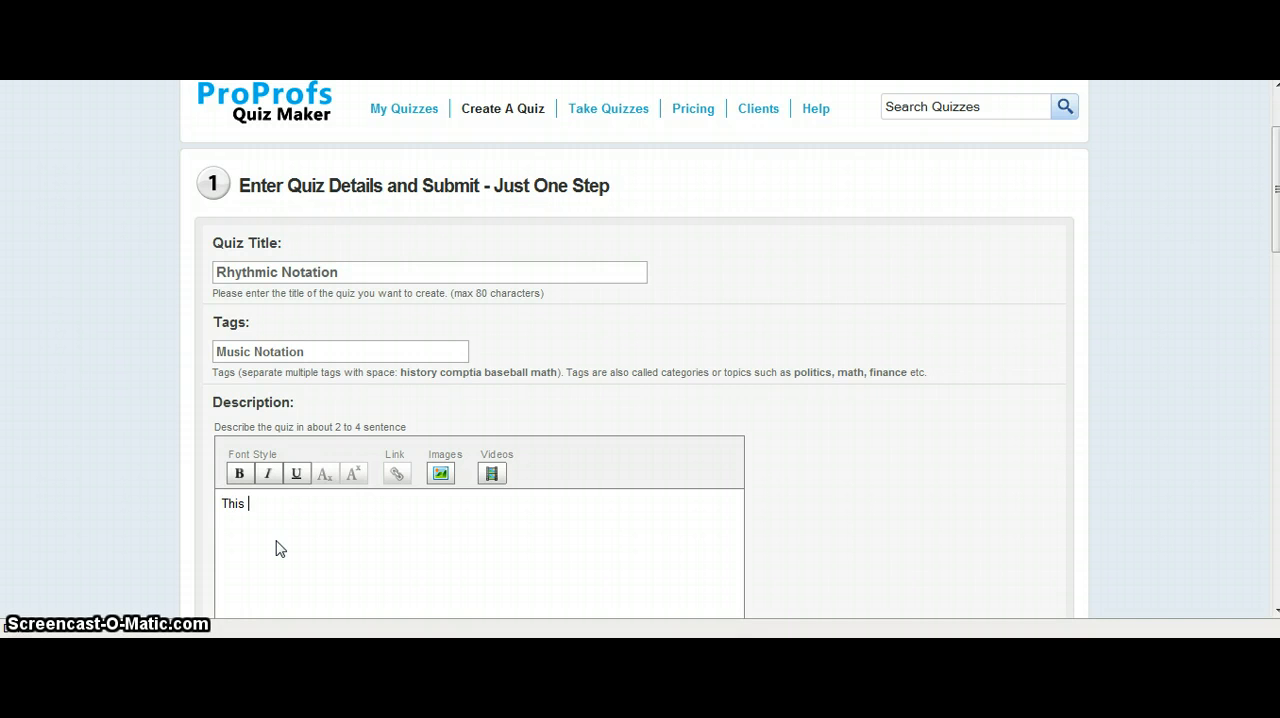
type("This quiz is for ")
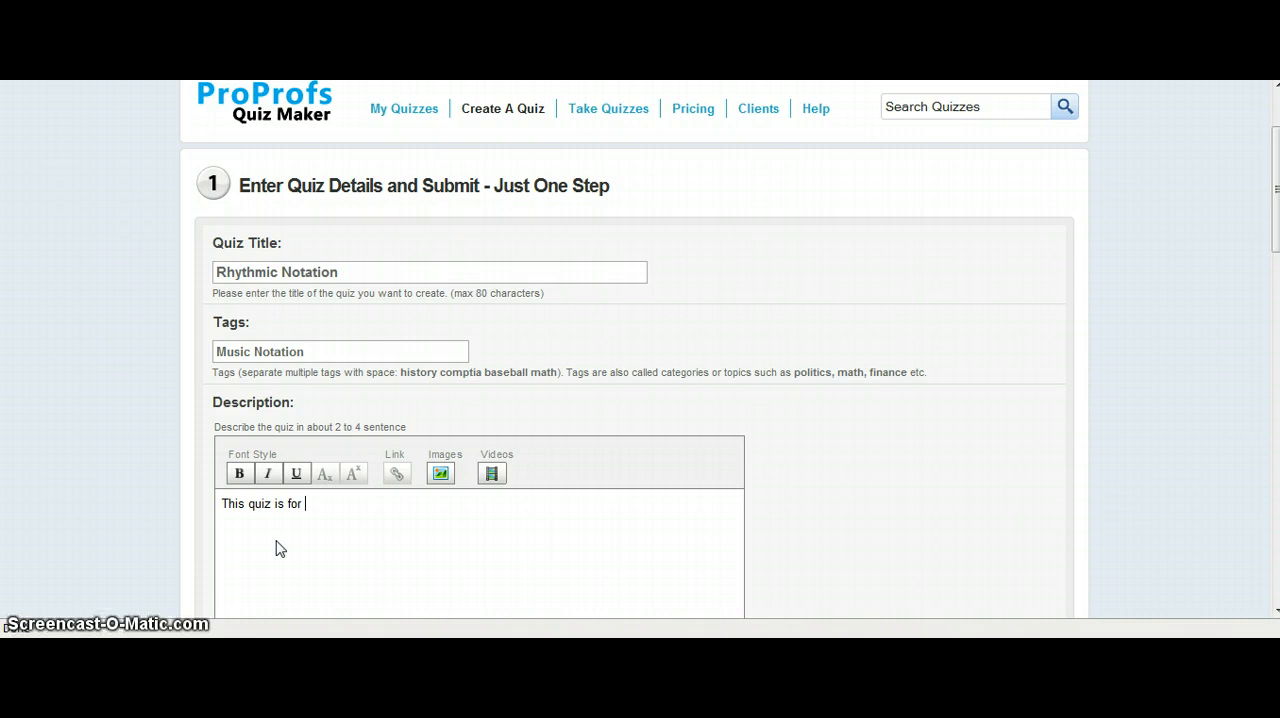
type("beginning band students.")
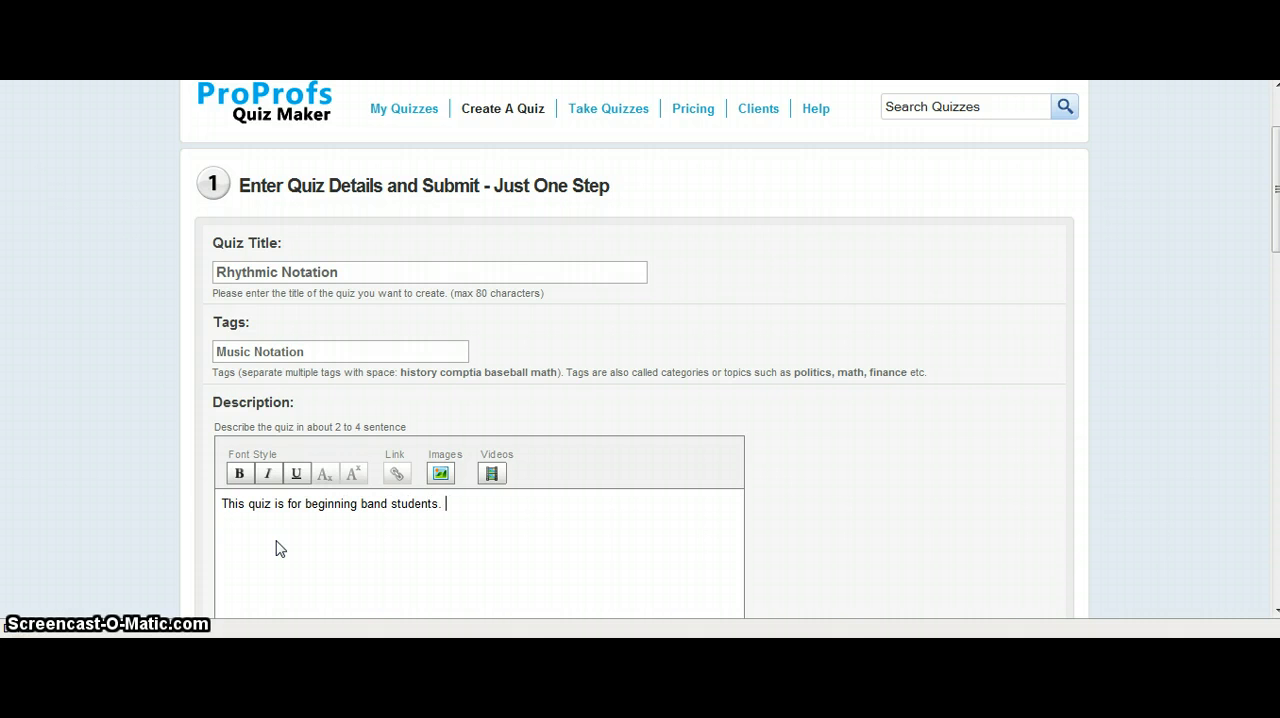
type("  It covers whole, half, and quarter notes and")
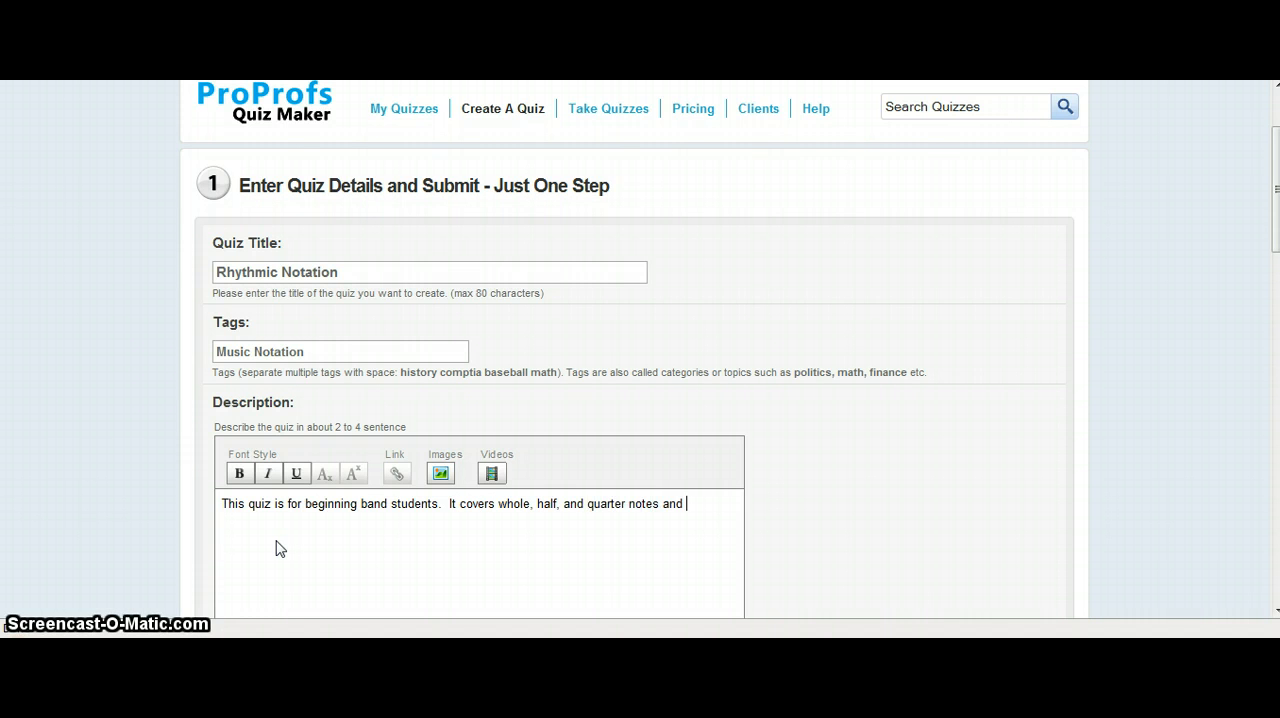
type(" rests.")
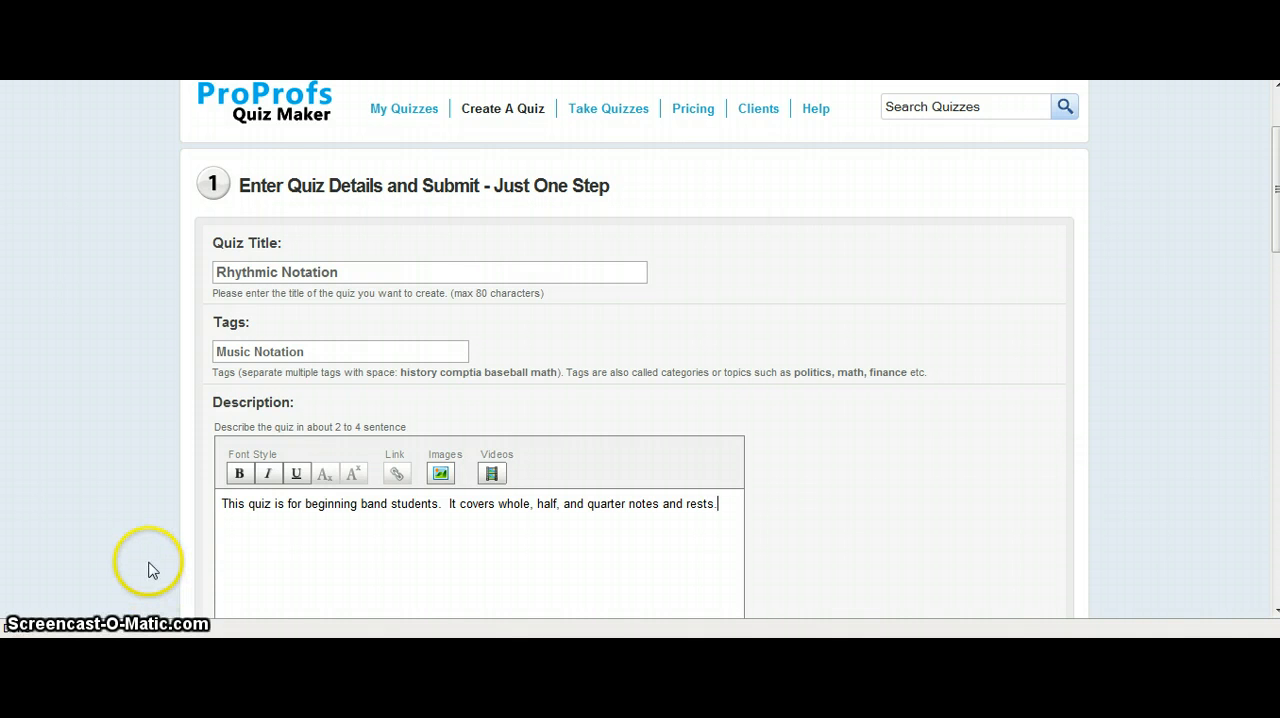
Add a Multiple Choice question that asks "How many beats does a quarter note get?".
scroll(128, 534, "down", 1)
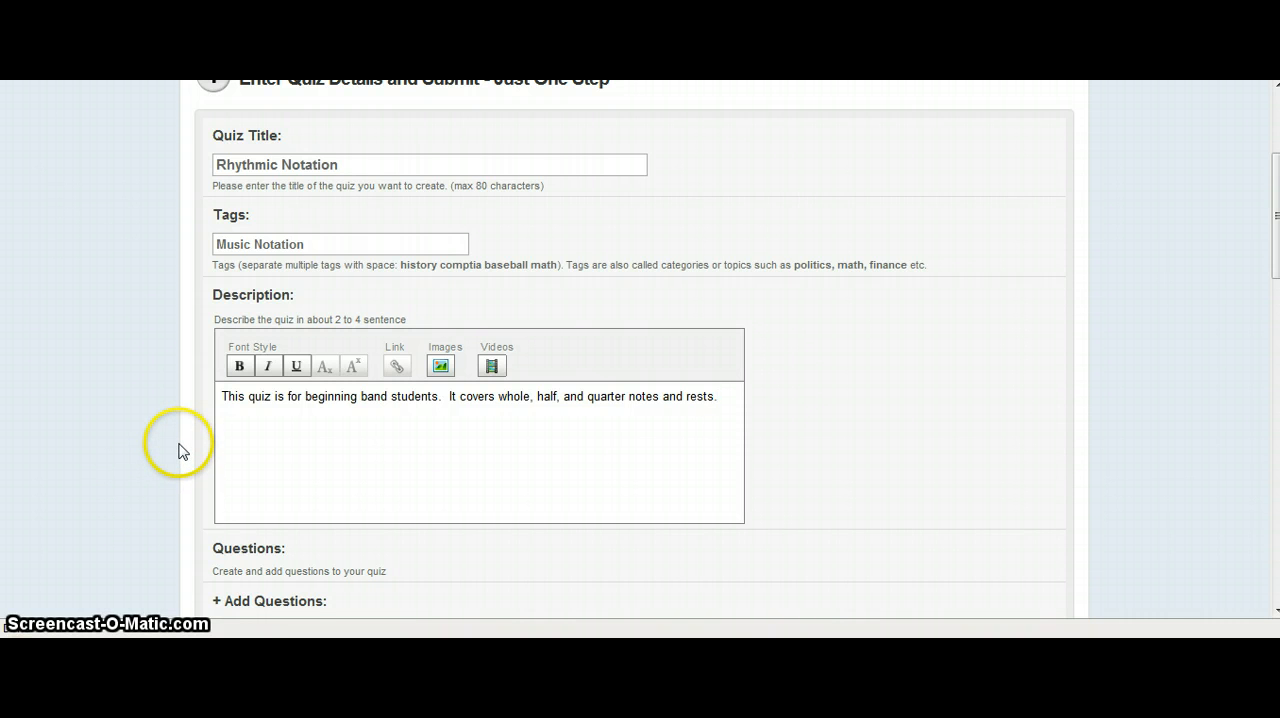
scroll(178, 450, "down", 2)
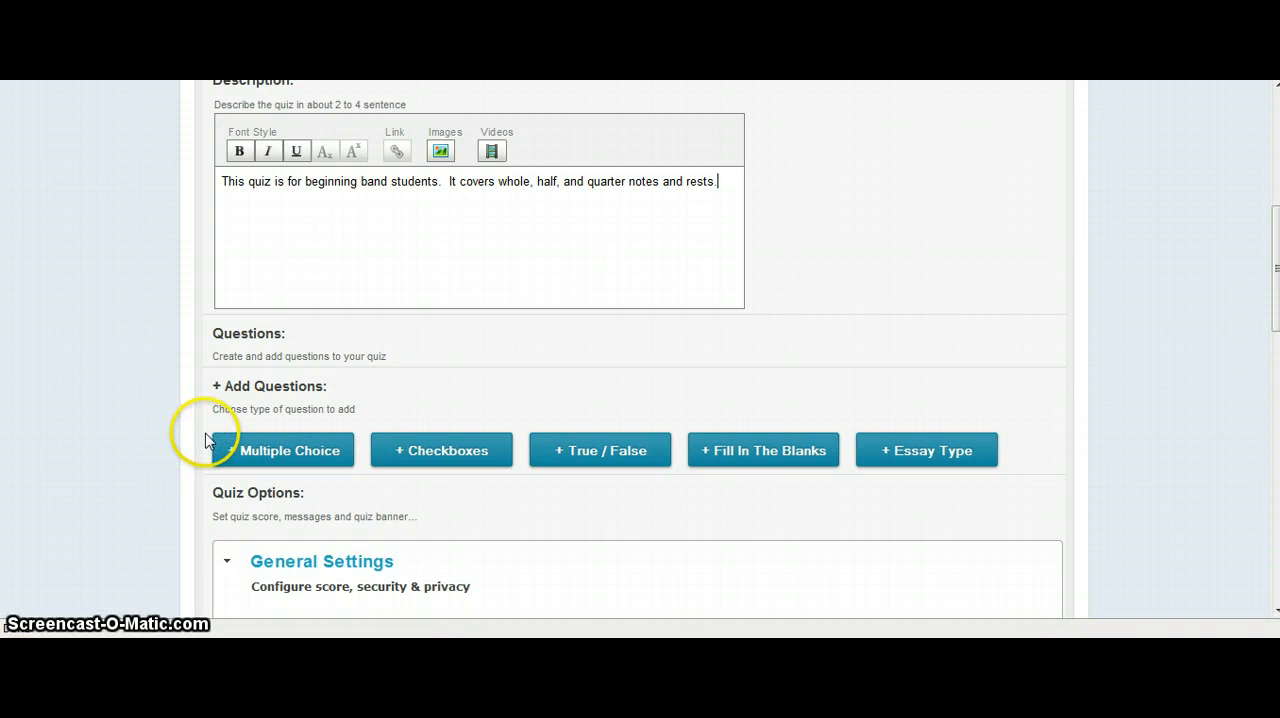
left_click(245, 450)
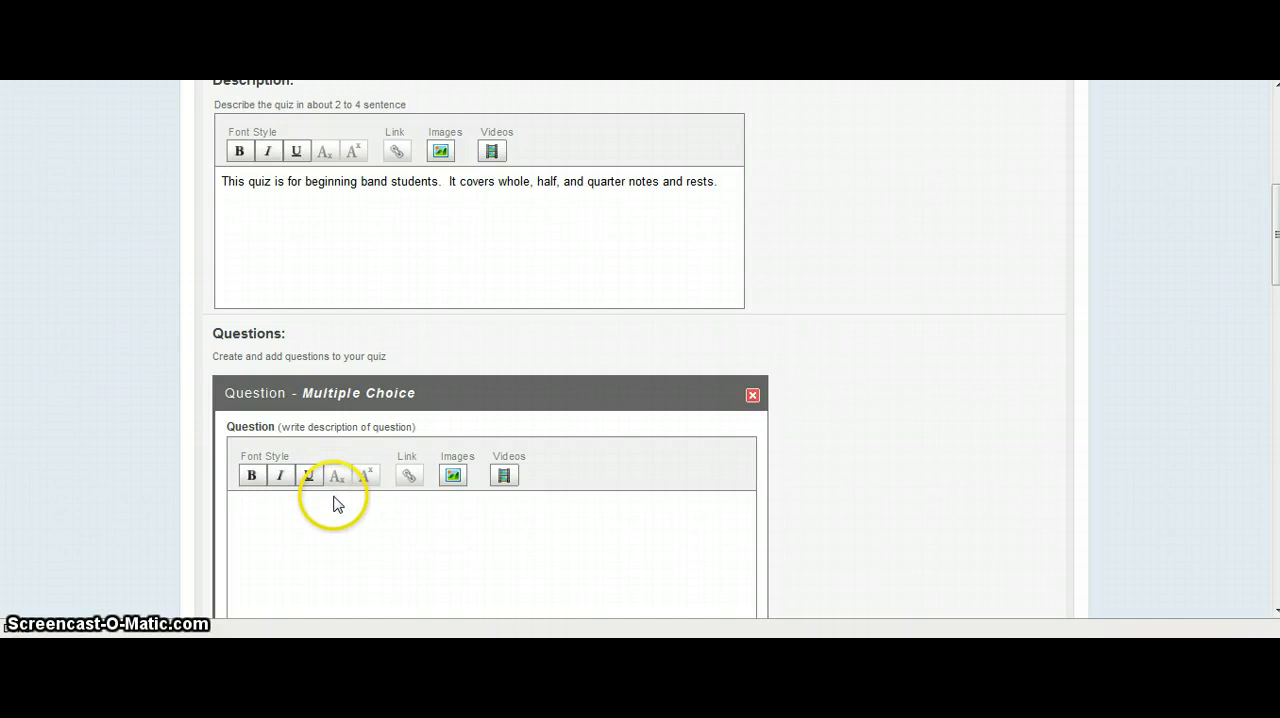
left_click(334, 497)
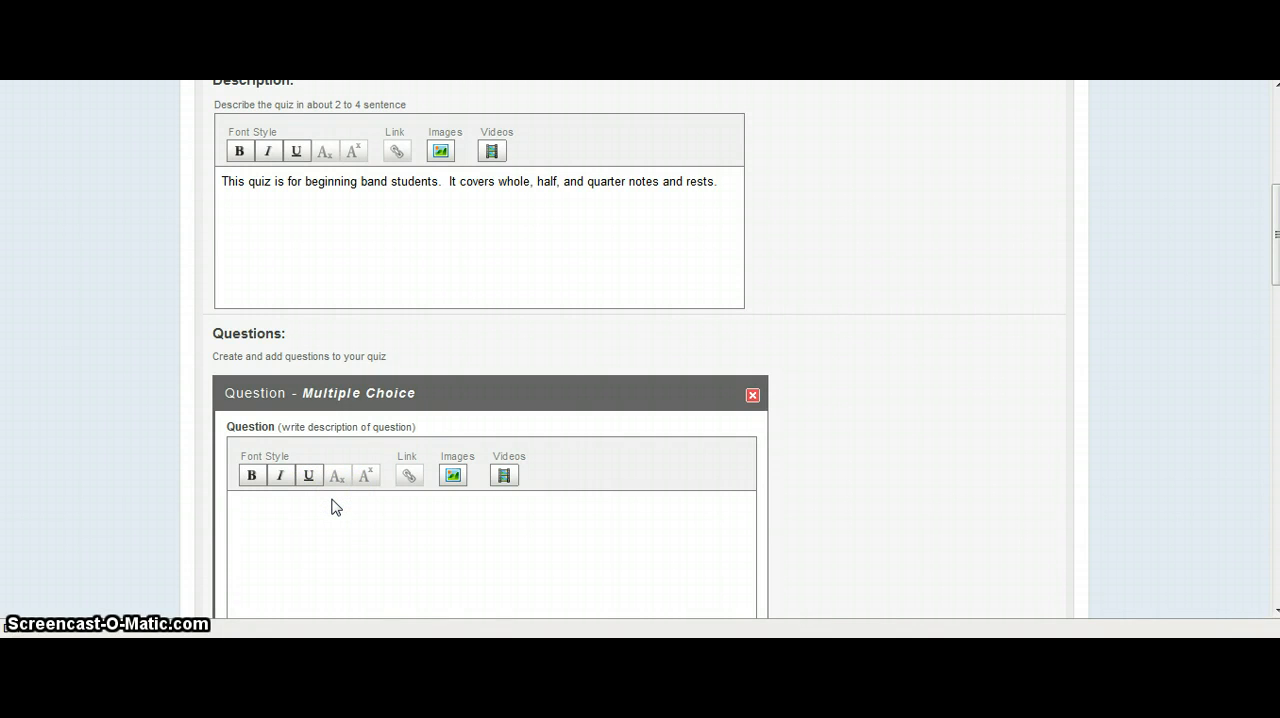
type("How many beats does a quarter note ge")
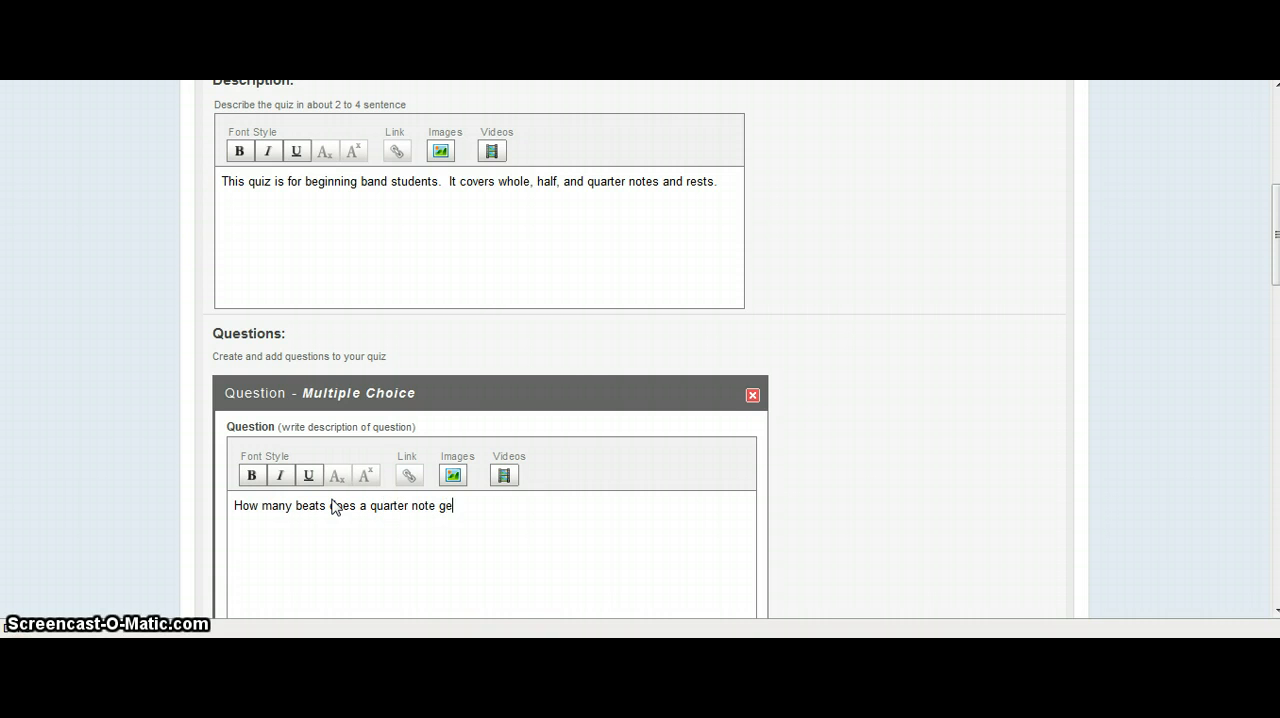
type("t?")
Enter the answer options "One beat", "Two beats" and "Four beats" for the quarter note question, marking "One beat" as correct.
scroll(400, 467, "down", 3)
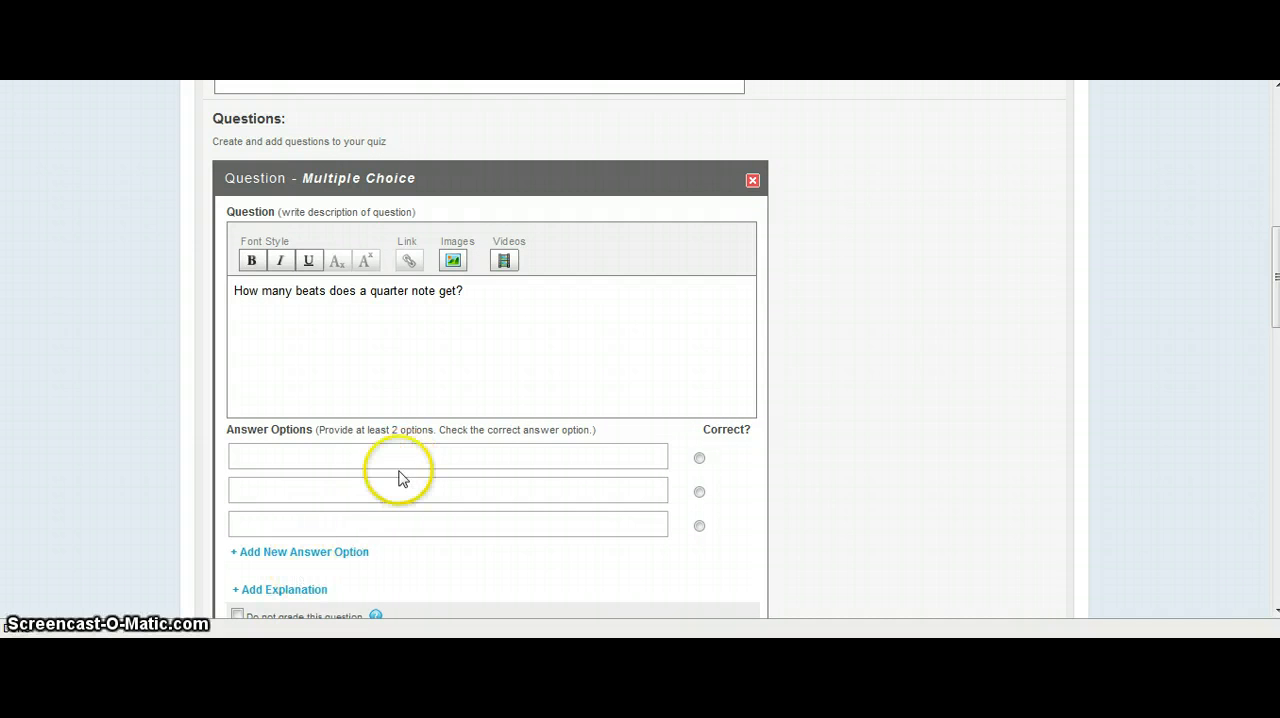
left_click(424, 454)
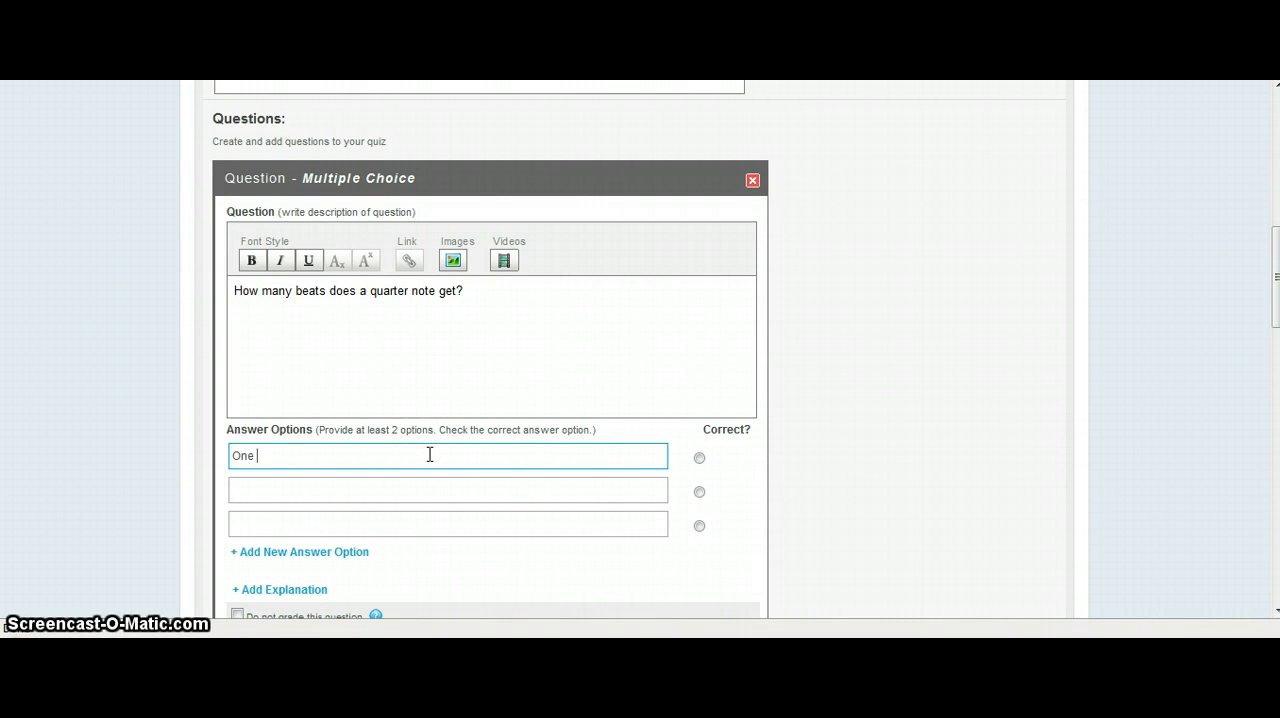
left_click(402, 487)
type("Tw")
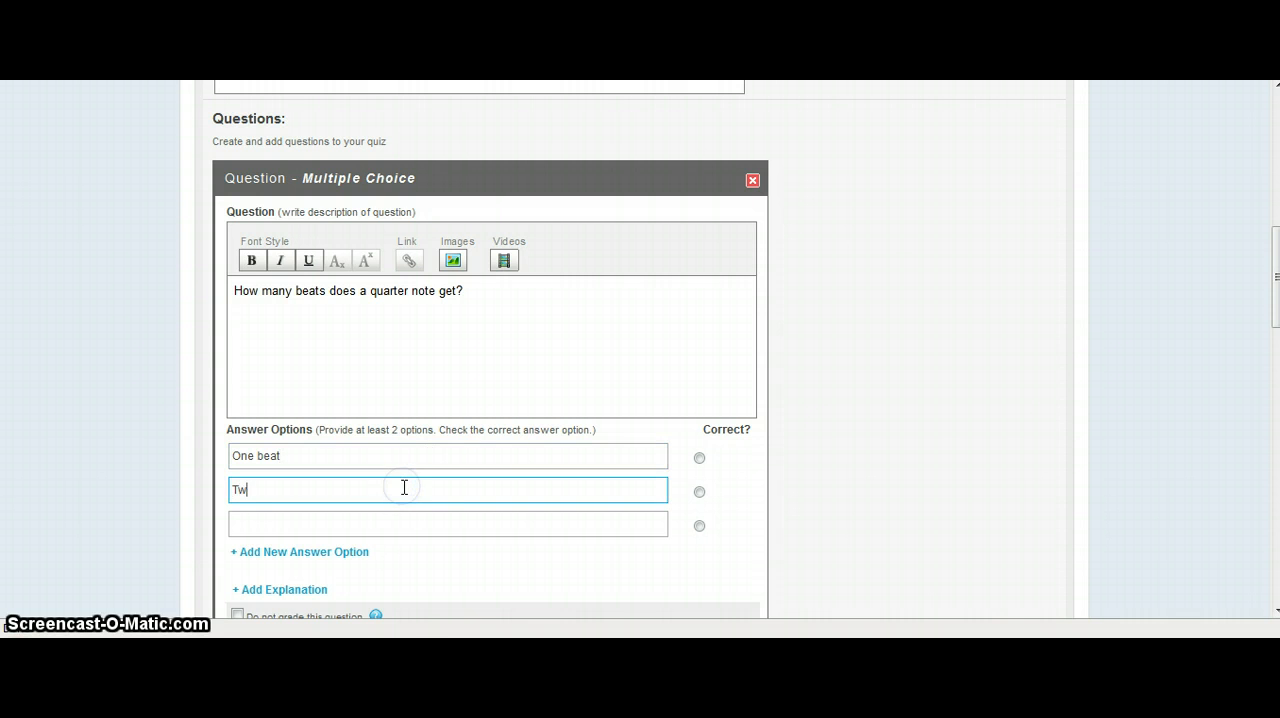
type("o beats")
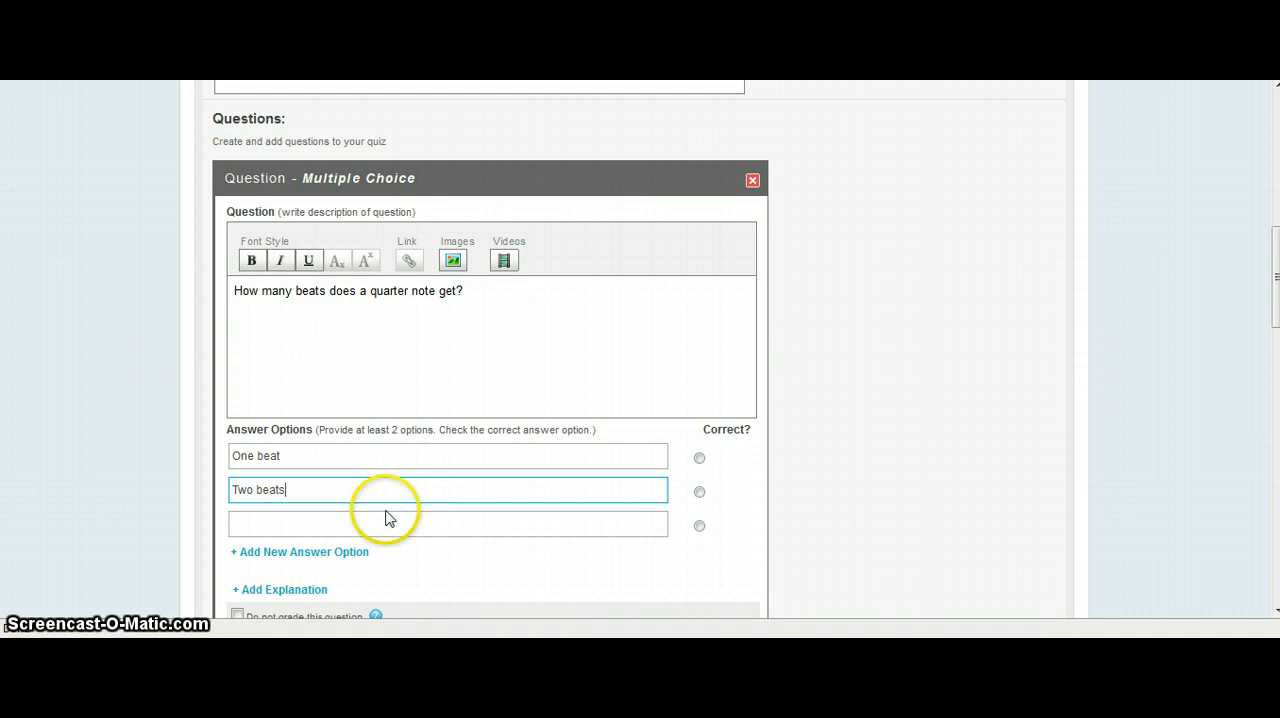
left_click(370, 524)
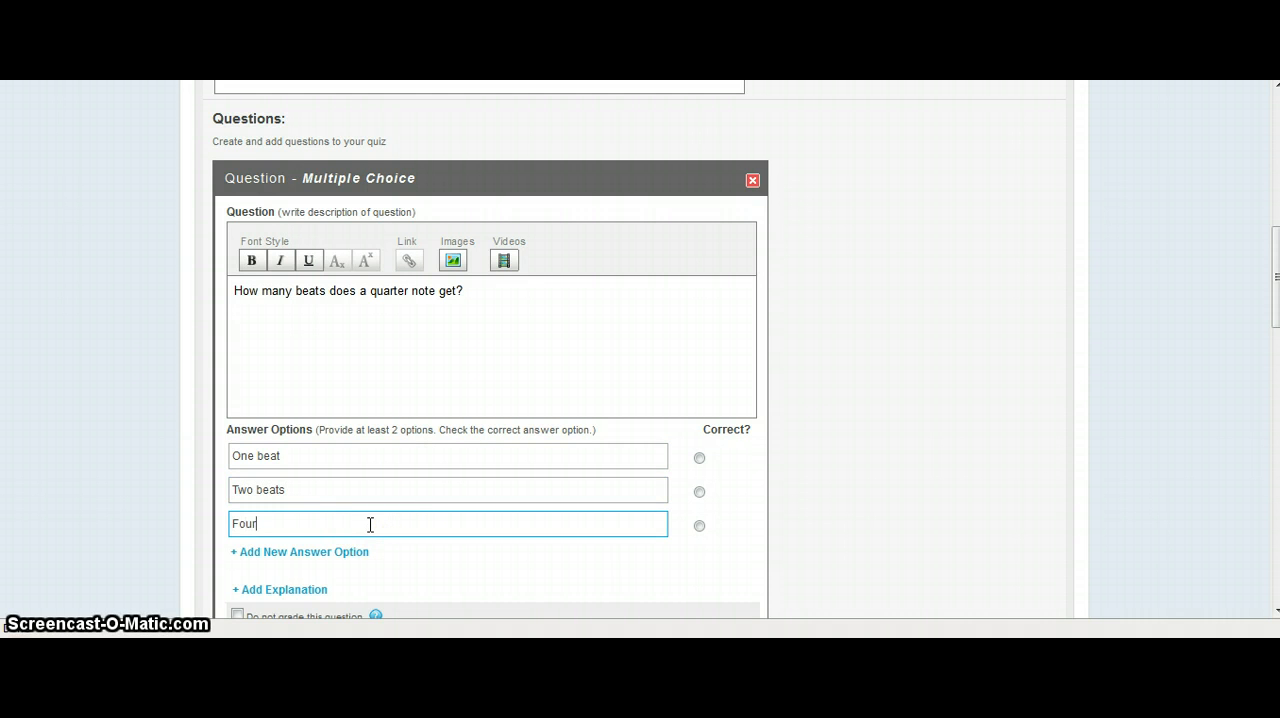
type("Four Beats")
key("BackSpace")
key("BackSpace")
key("BackSpace")
key("BackSpace")
key("BackSpace")
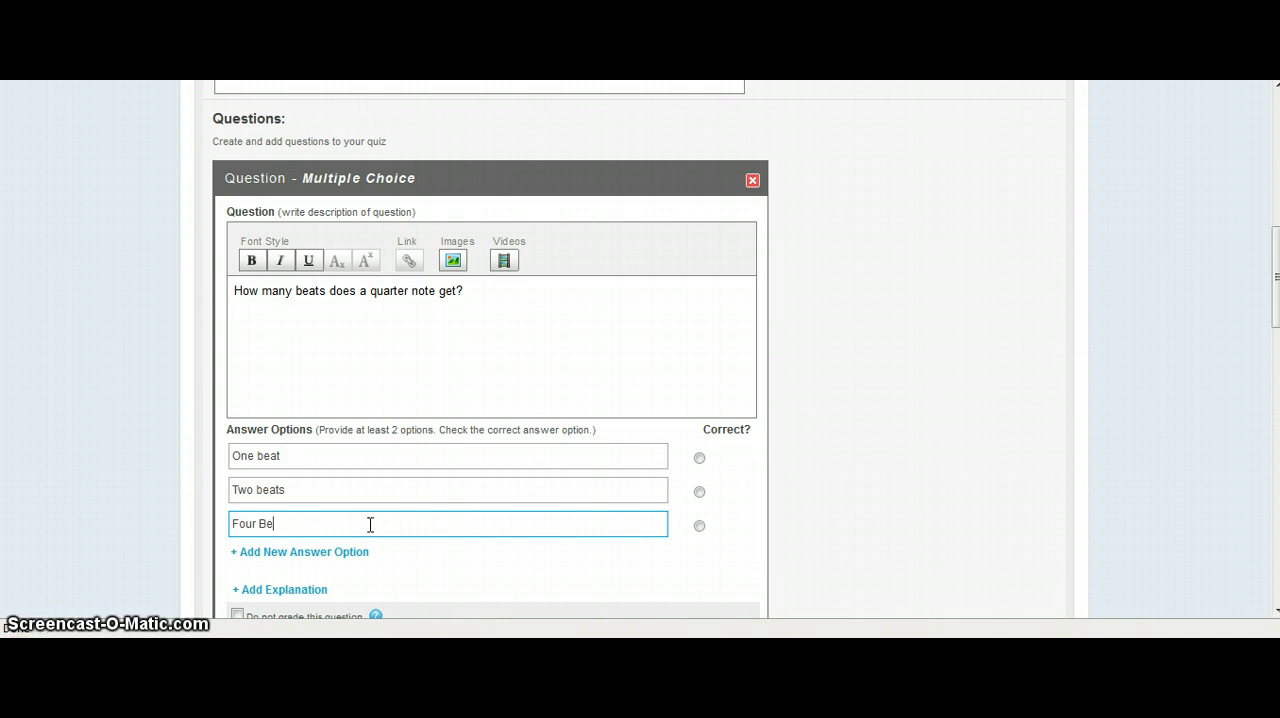
type("beats")
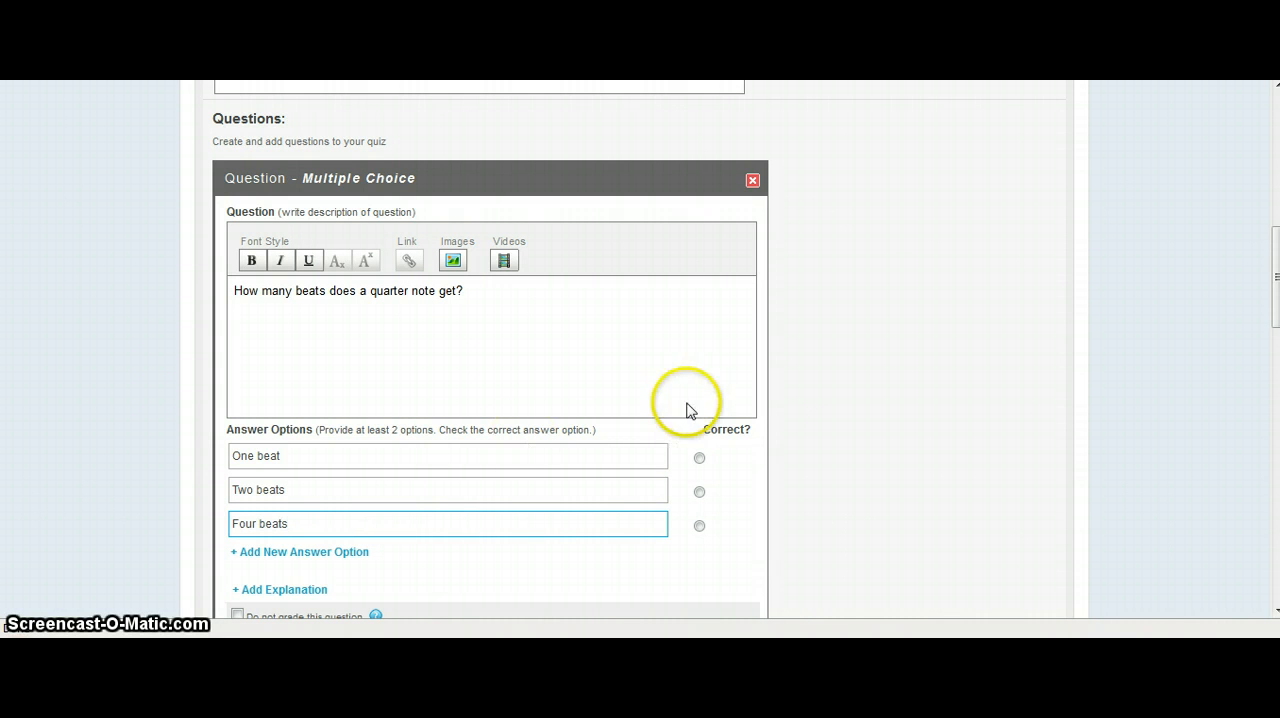
left_click(699, 458)
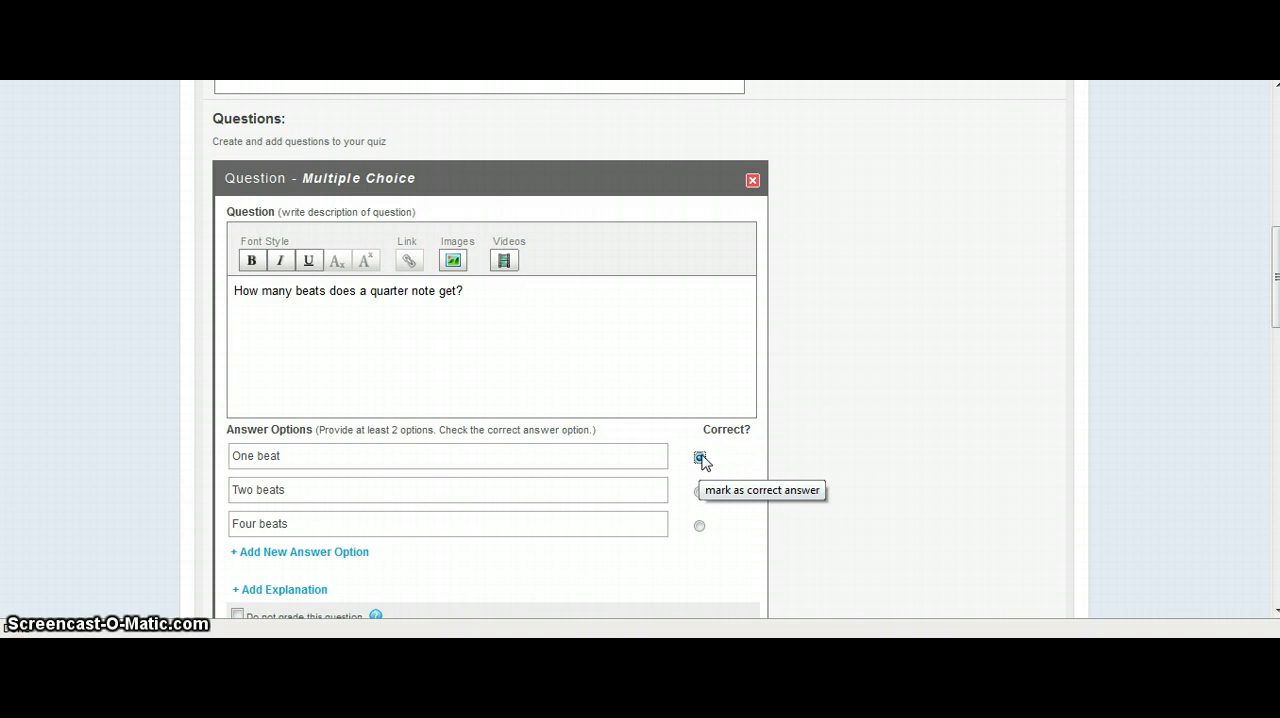
left_click(700, 457)
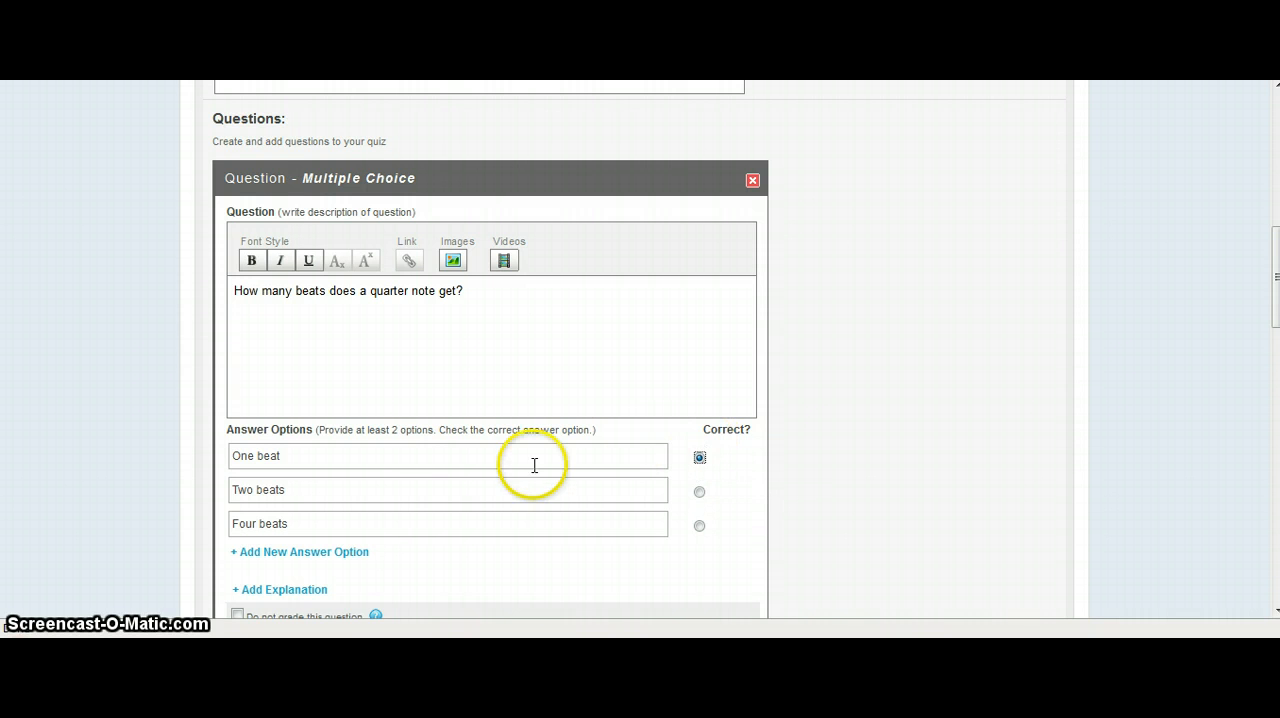
Add a blank Checkboxes question below the multiple choice question.
scroll(531, 468, "down", 3)
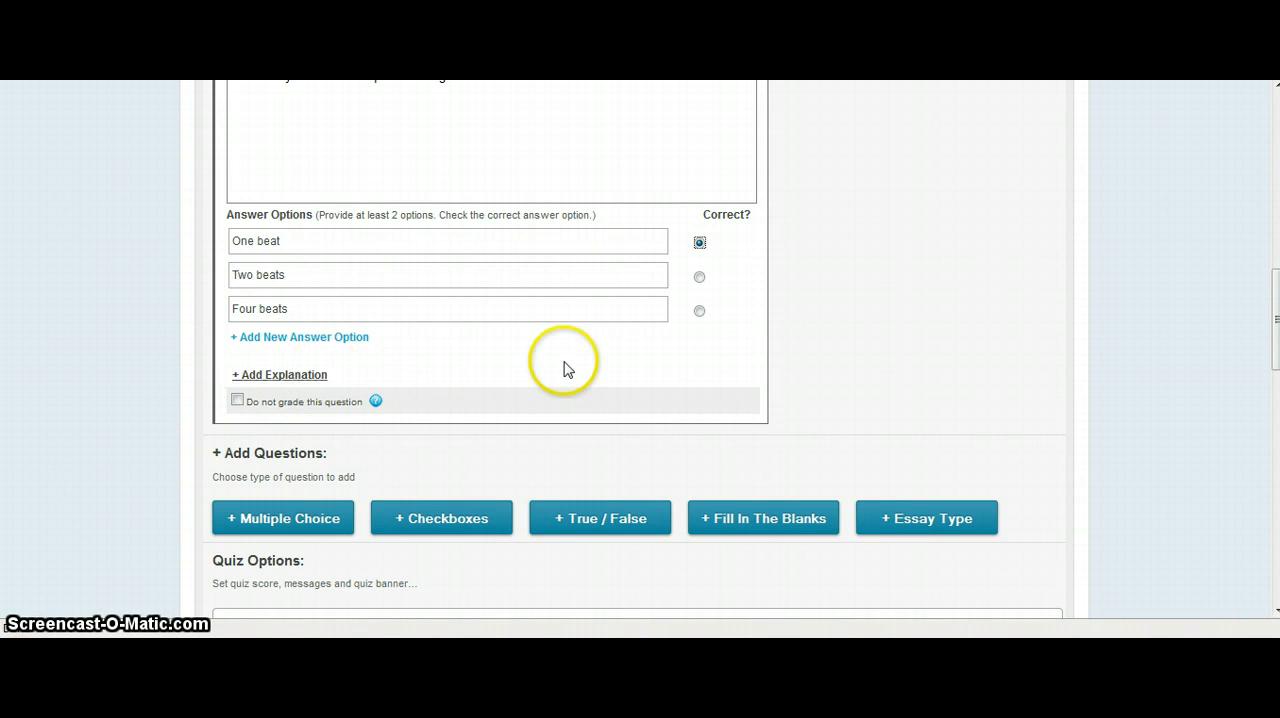
left_click(434, 518)
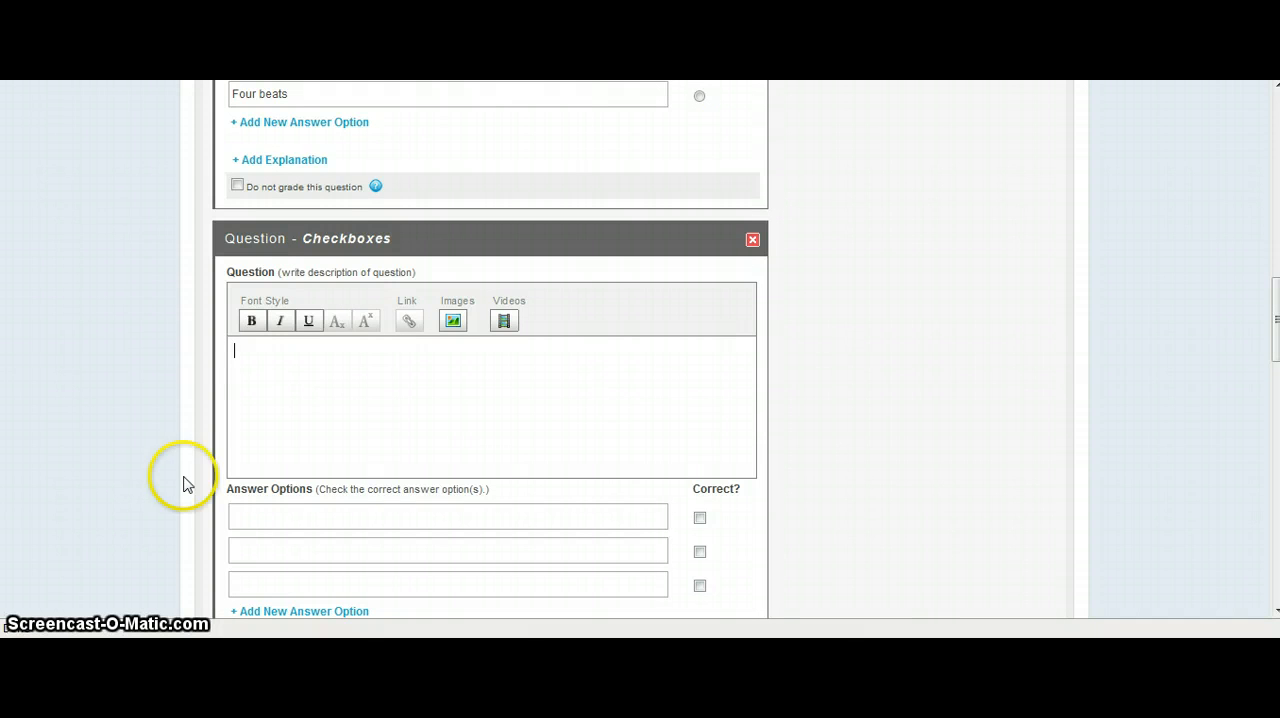
scroll(707, 476, "down", 2)
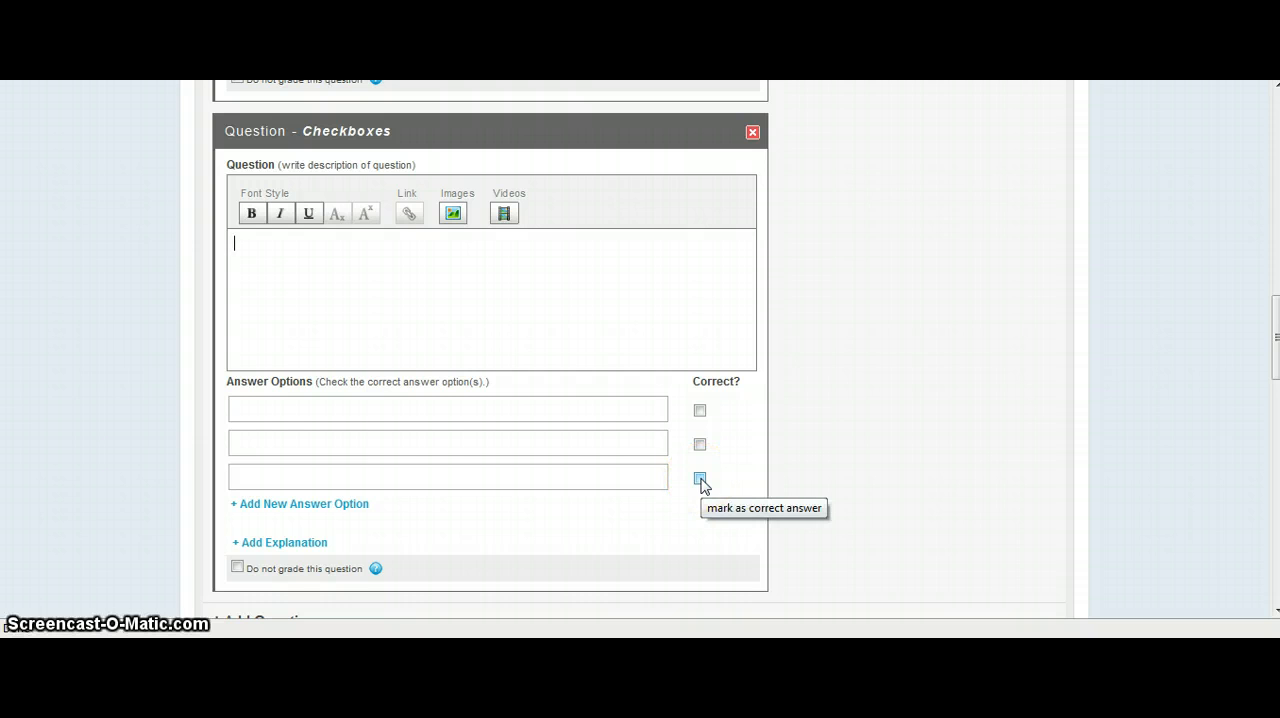
Delete the blank Checkboxes question and add a True / False question in its place.
scroll(340, 400, "up", 4)
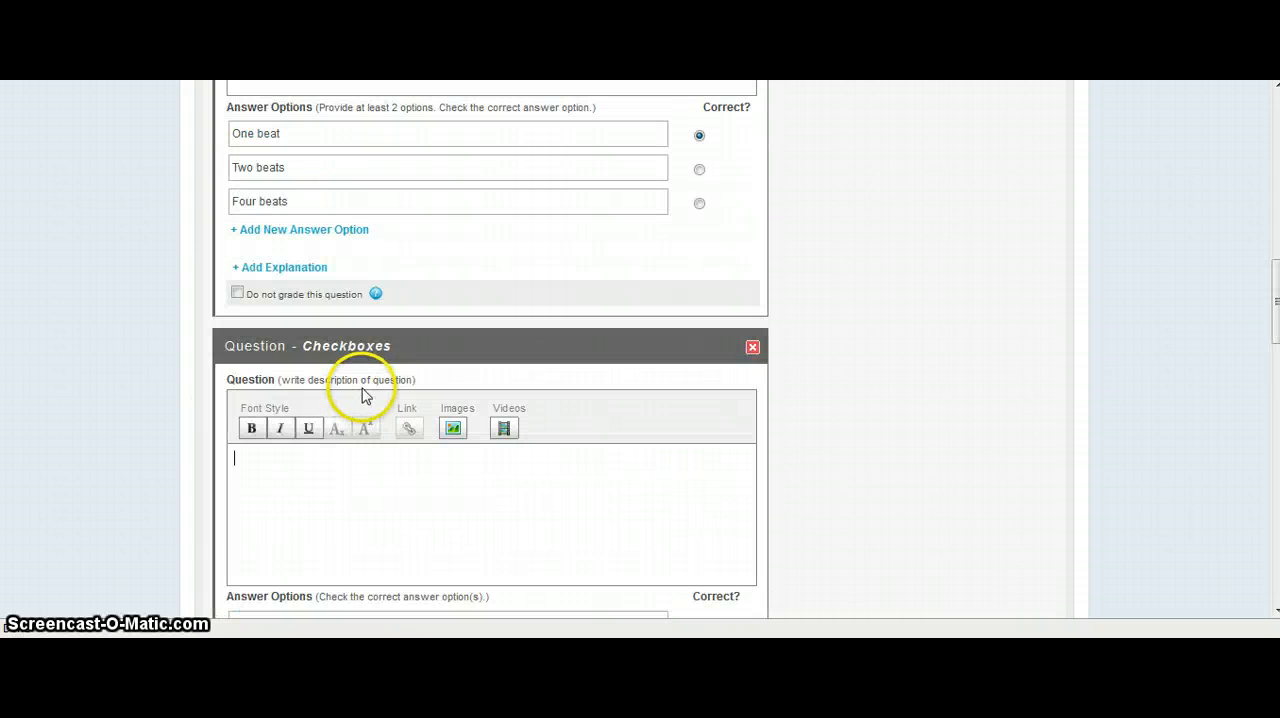
scroll(362, 395, "down", 6)
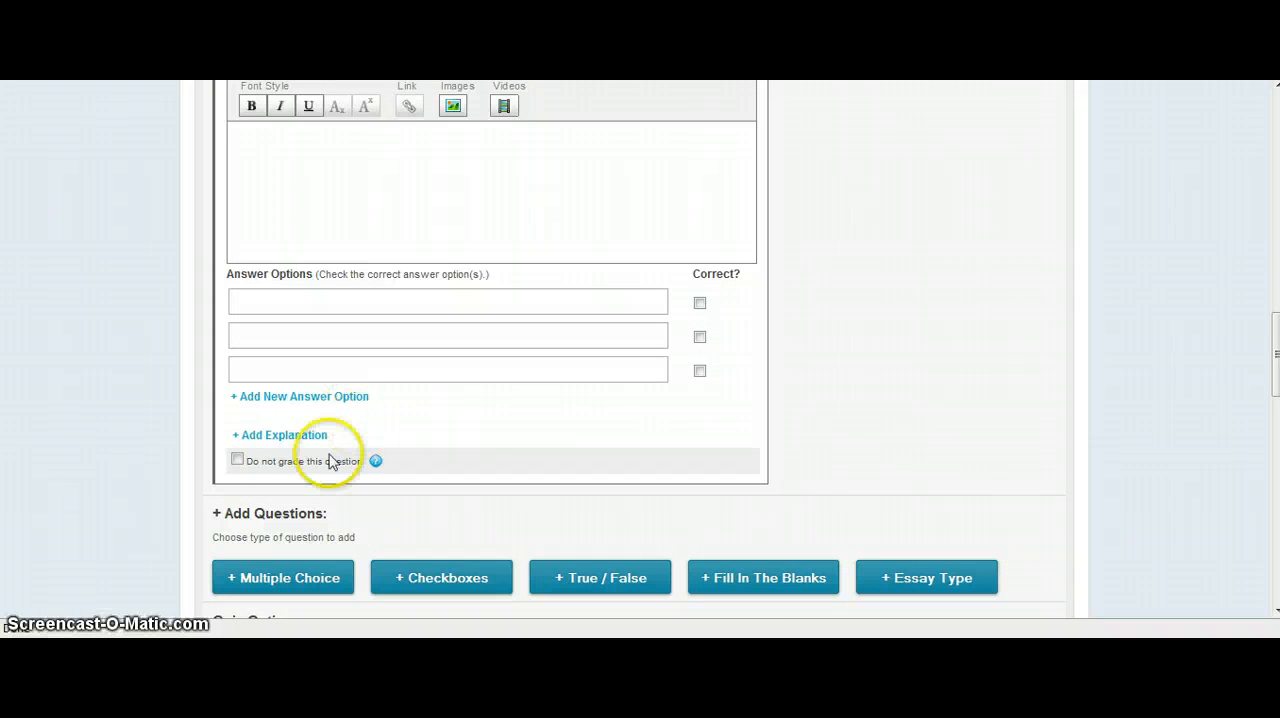
scroll(300, 452, "up", 6)
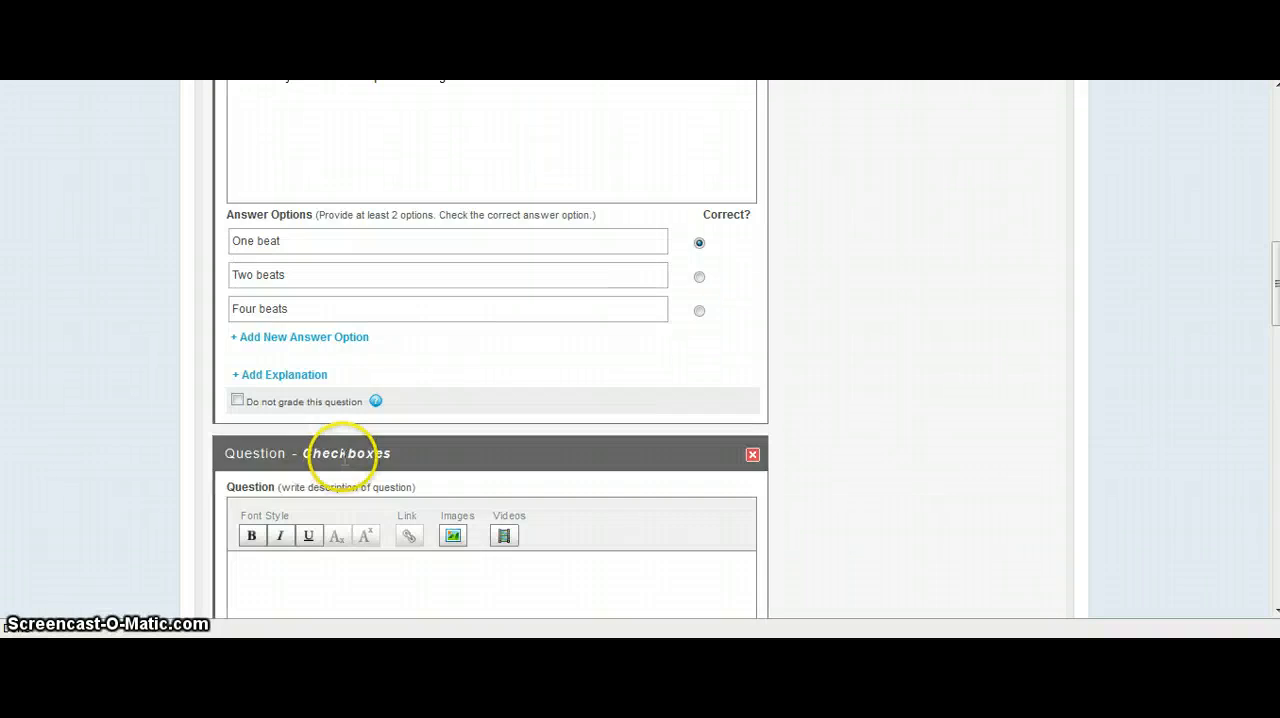
left_click(752, 453)
left_click(604, 521)
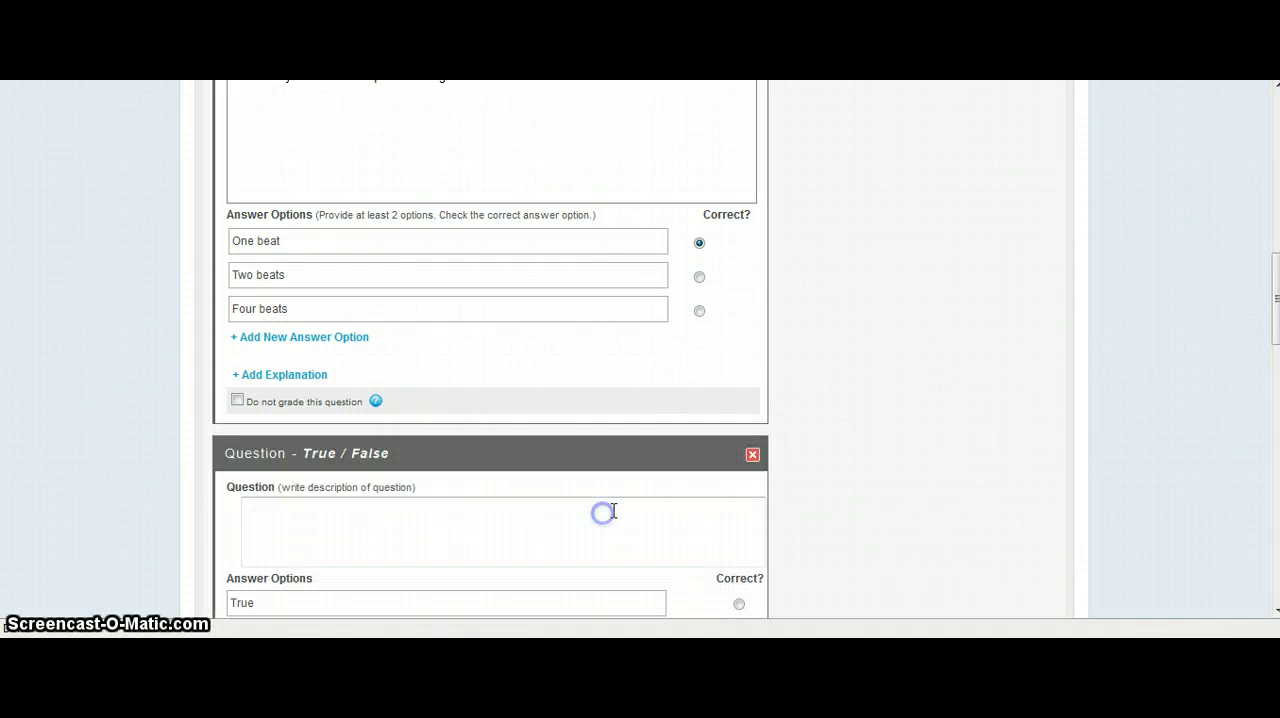
Write "How many beats of rest does a half rest get?" as the True / False question's text.
scroll(414, 543, "down", 1)
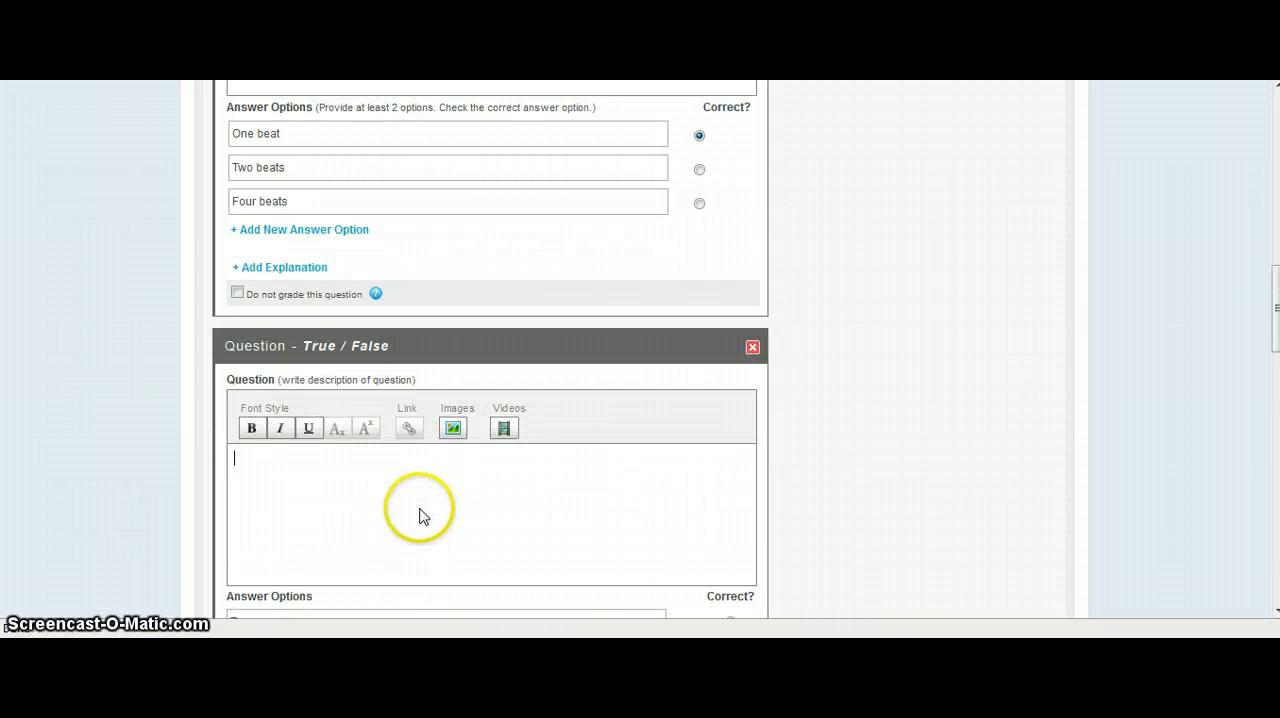
type("How many bea")
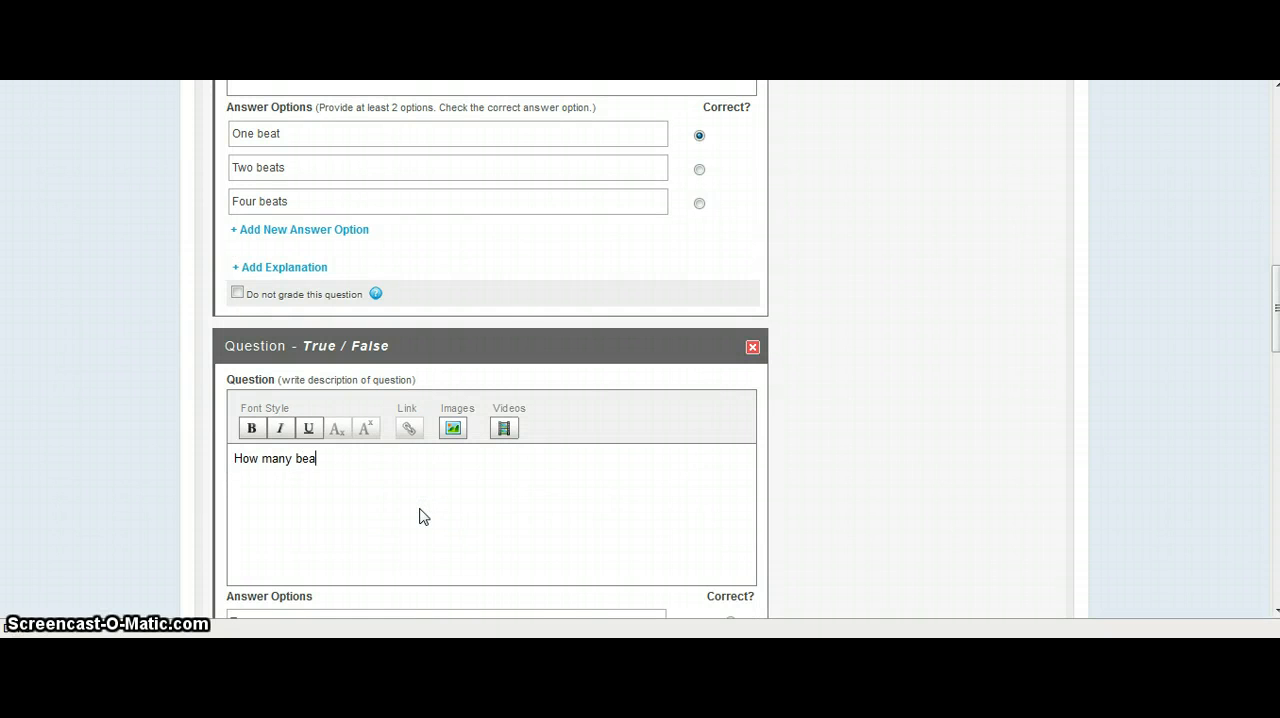
type("ts of rest ")
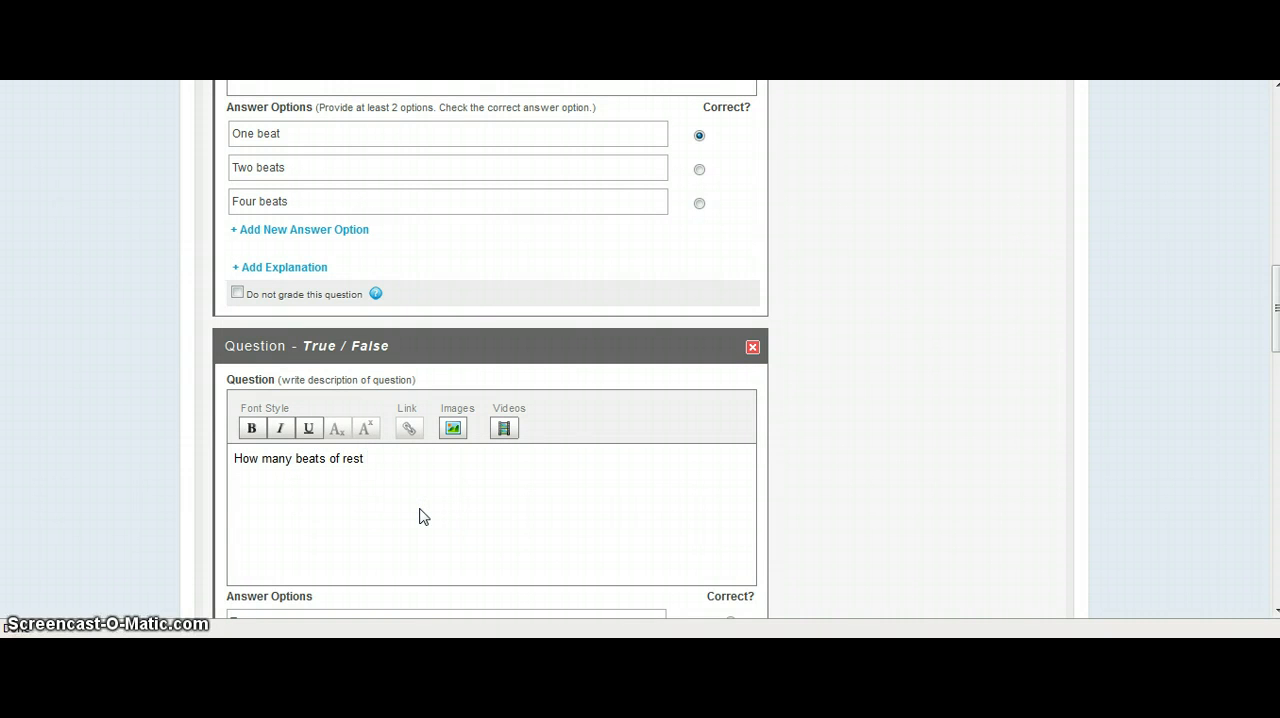
type("does a half rest get?")
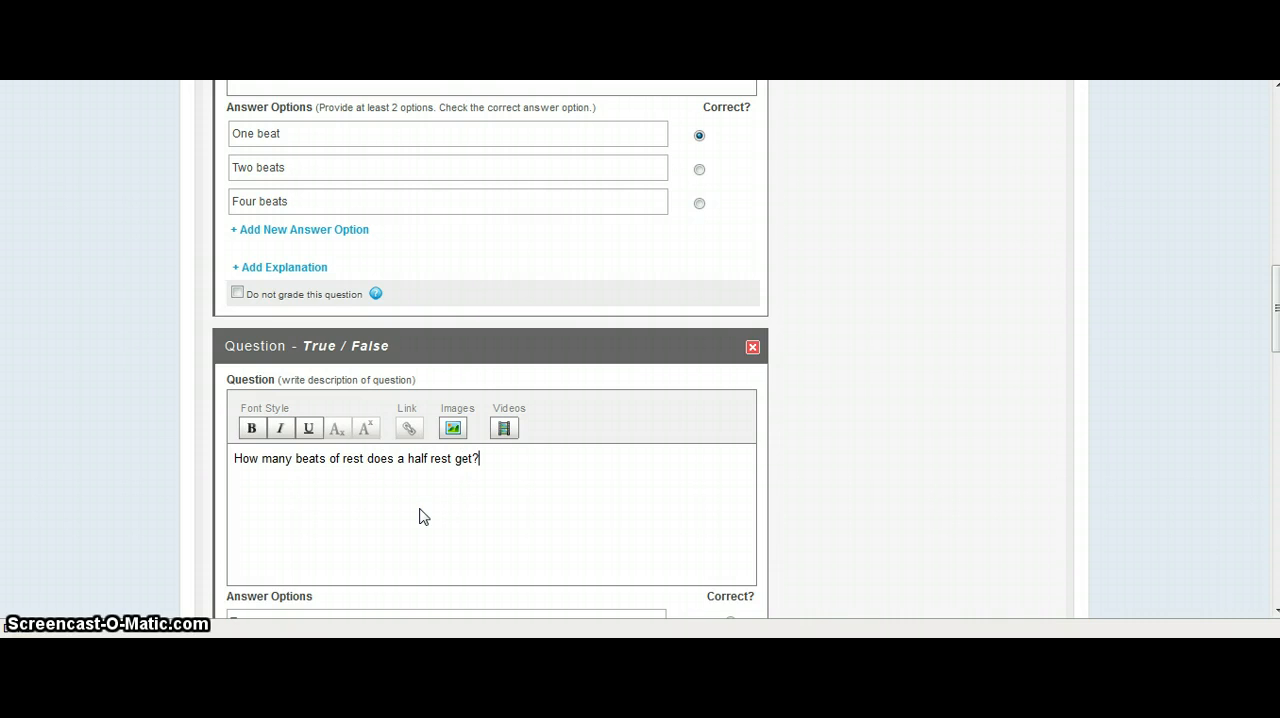
left_click(495, 484)
Replace the True / False question's text with "A half rest gets two beats." and mark True as the correct answer.
scroll(485, 495, "down", 1)
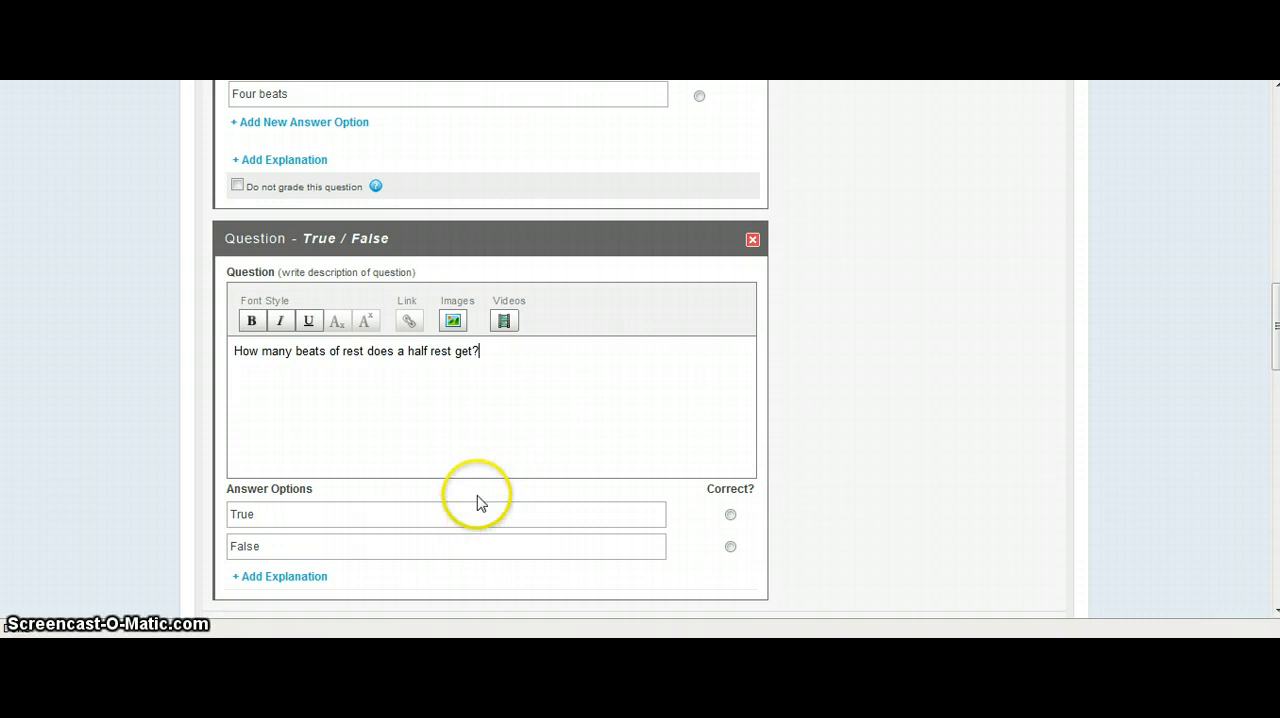
left_click_drag(600, 357, 26, 354)
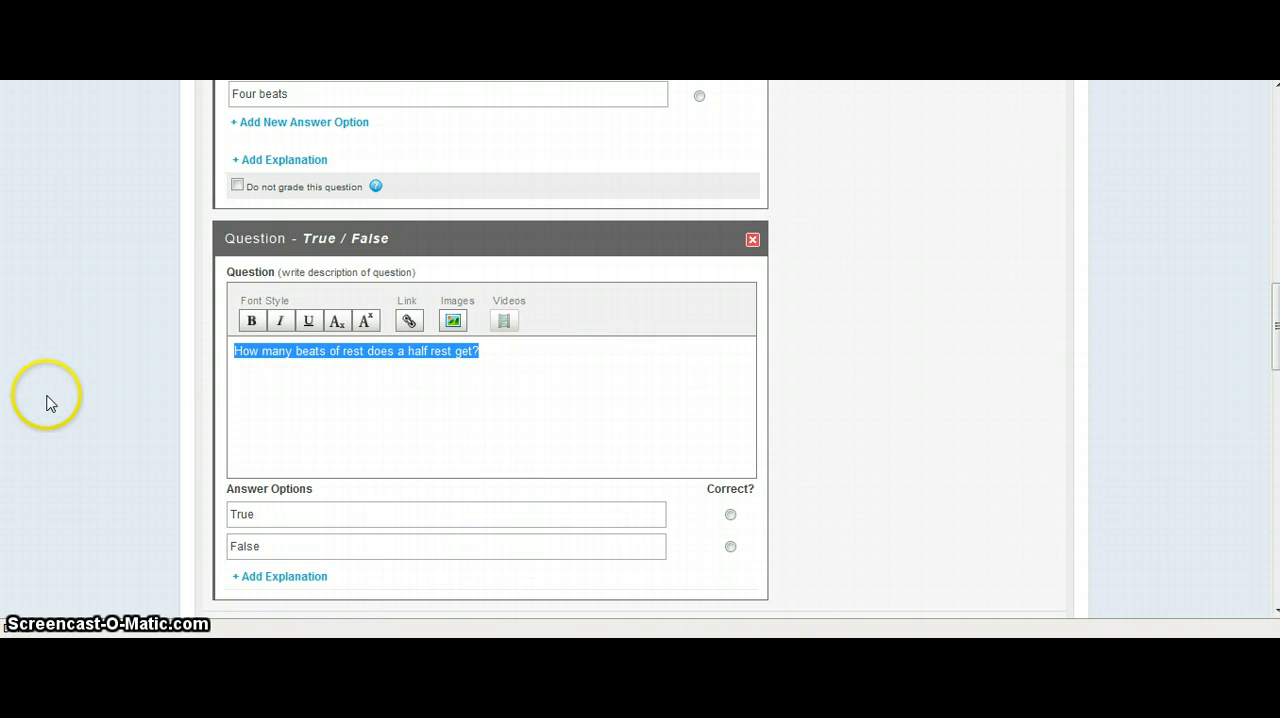
type("A half rest gets ")
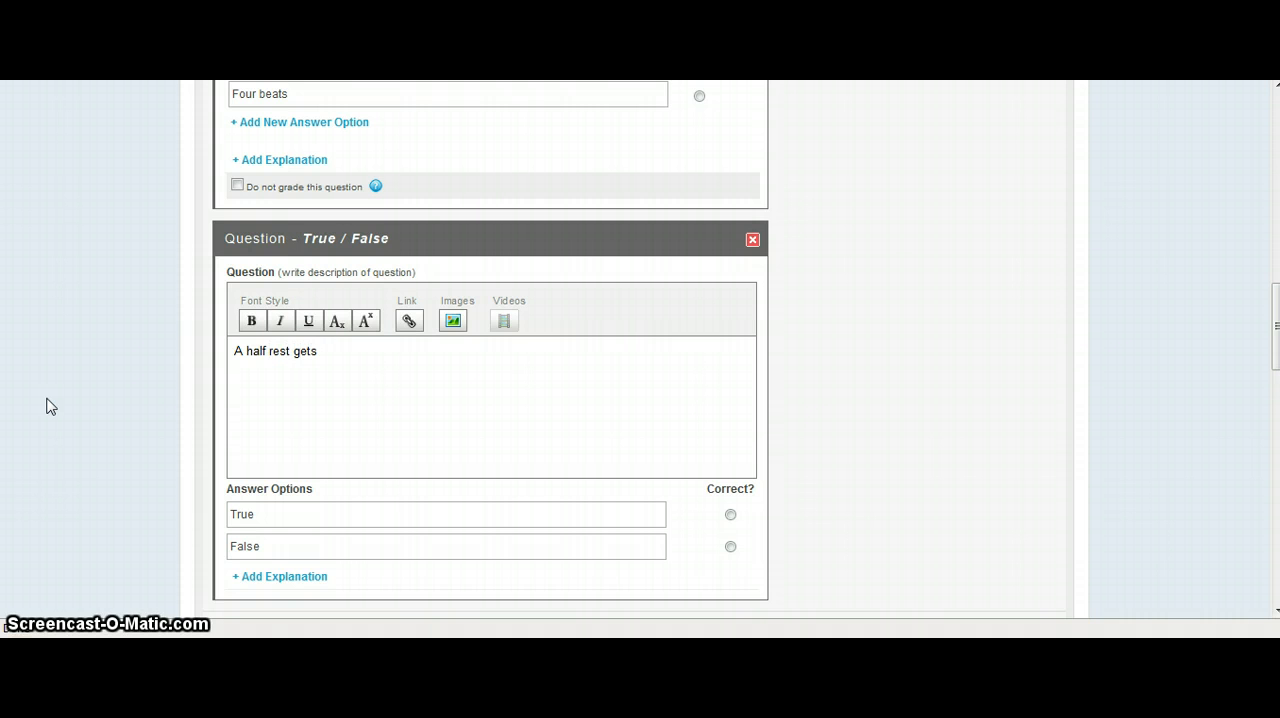
type("two beats.")
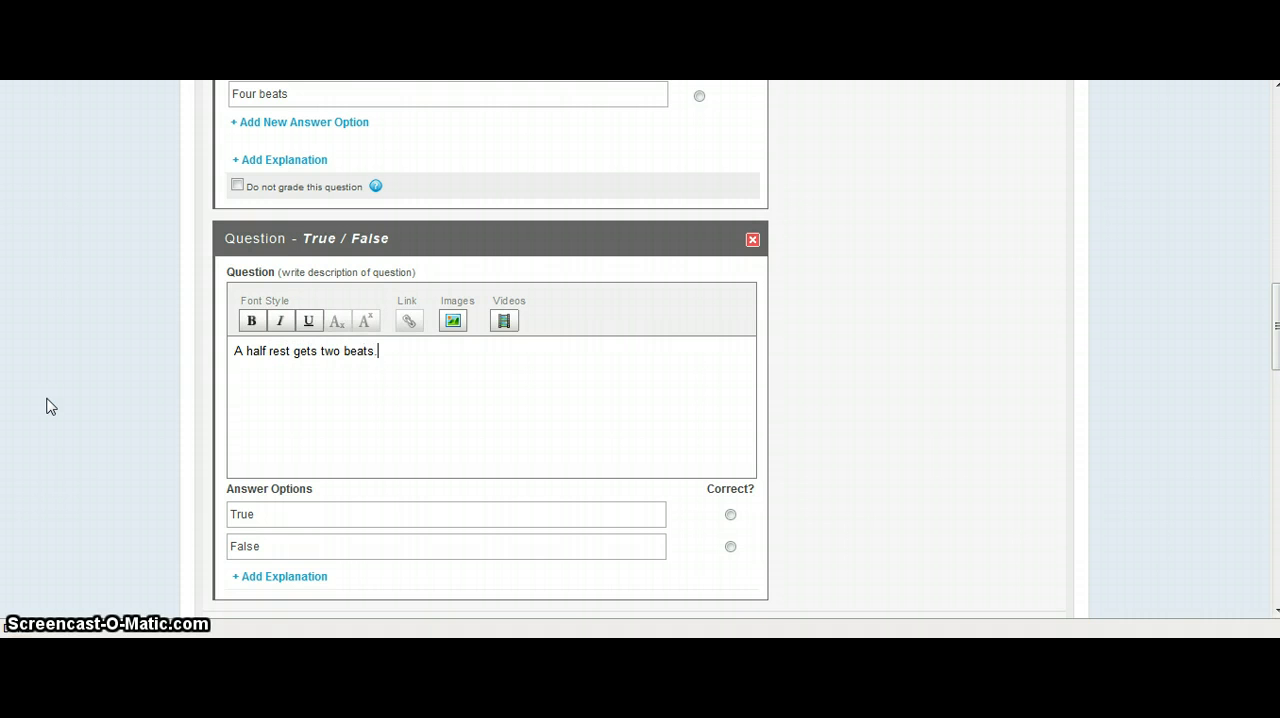
scroll(832, 543, "up", 1)
scroll(751, 449, "down", 1)
left_click(730, 516)
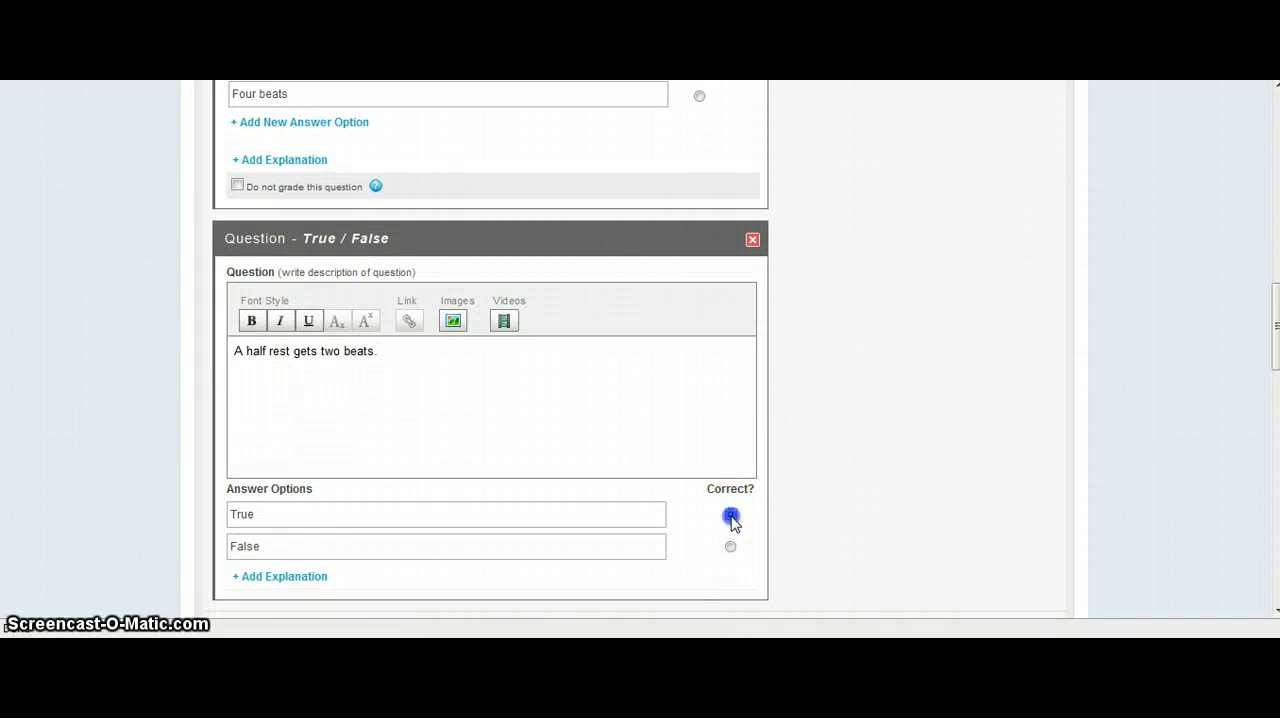
Add a Fill In The Blanks question reading "A whole note gets _____________ beat(s)." with "Four" as the possible answer.
scroll(514, 477, "down", 2)
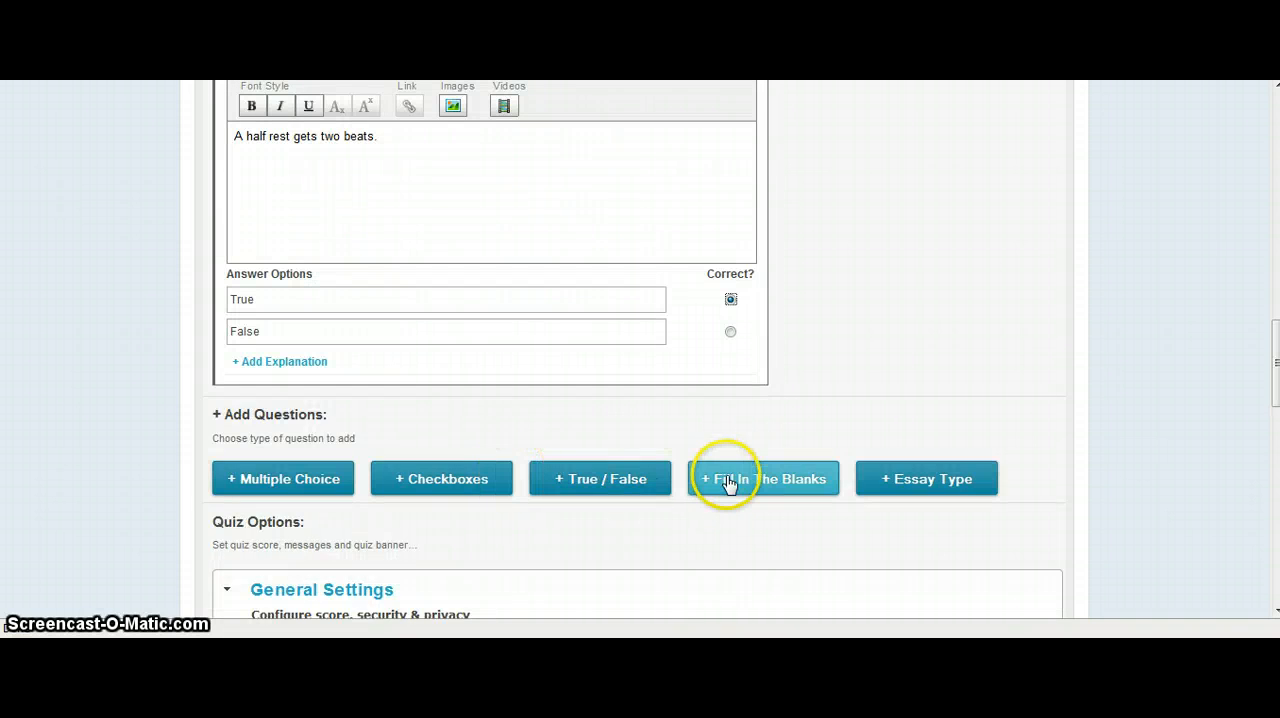
left_click(726, 481)
left_click(335, 535)
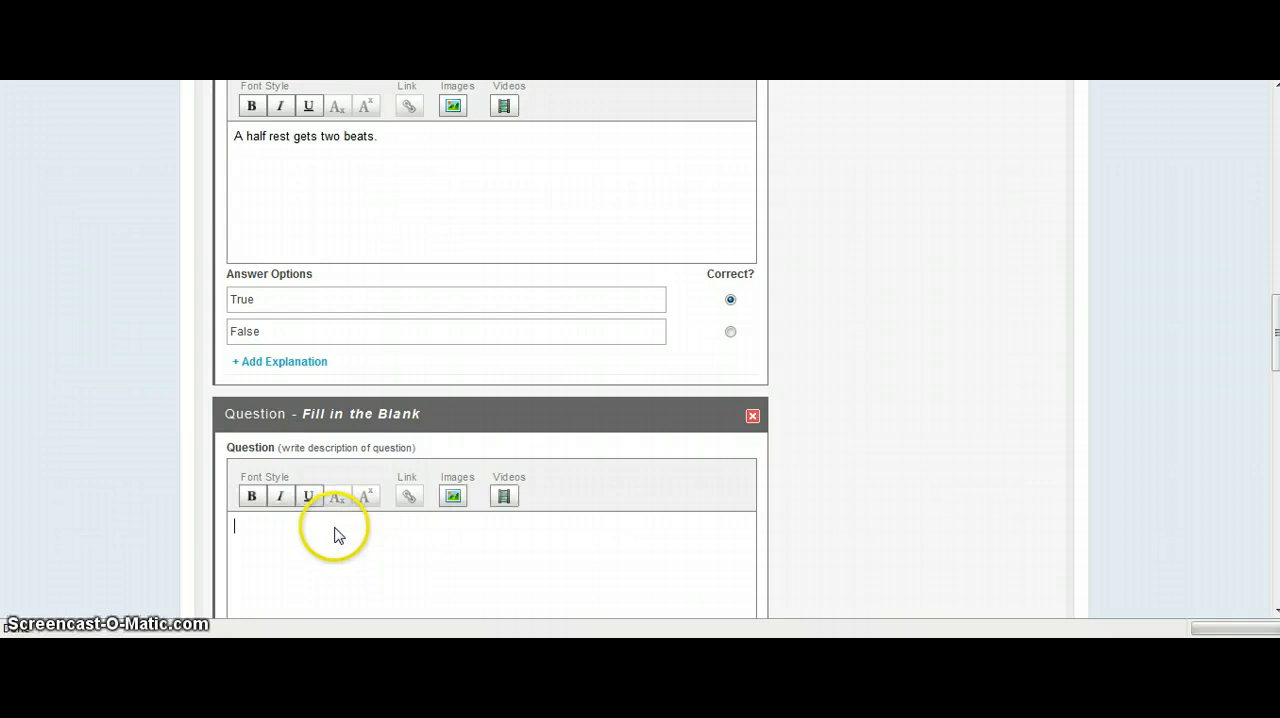
type("A whol")
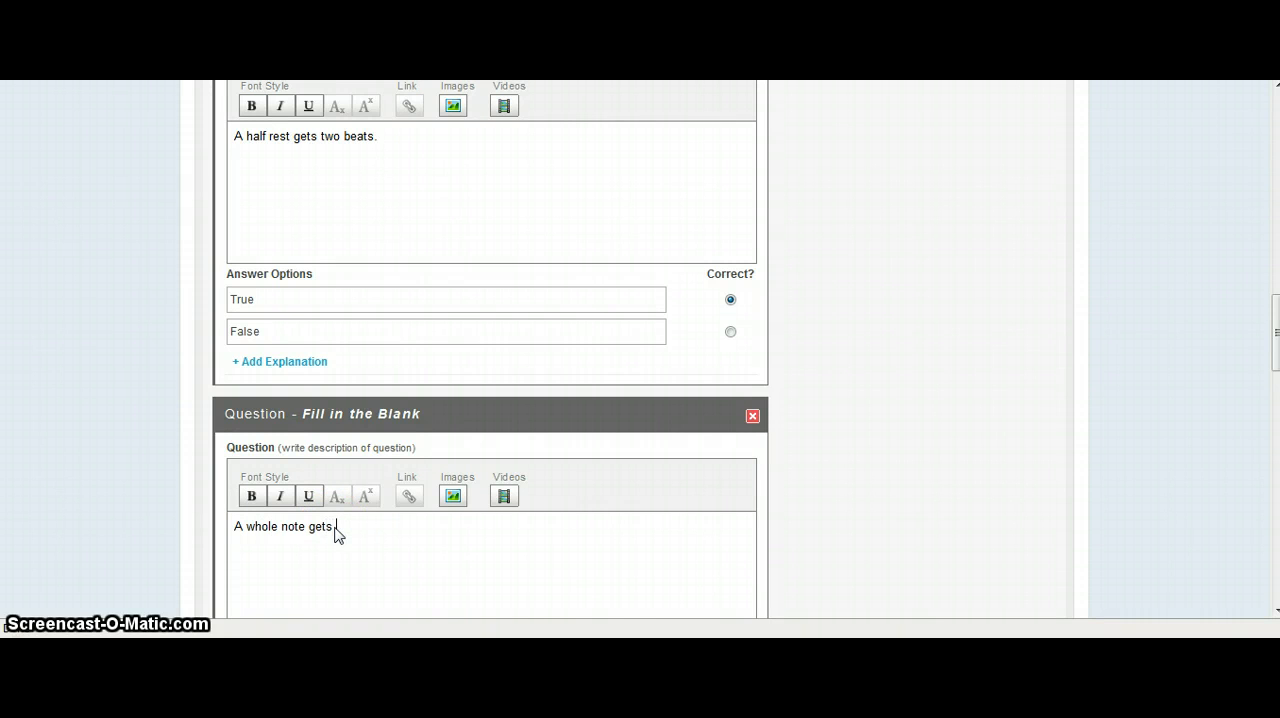
type("e note gets _____________ beat (s) of")
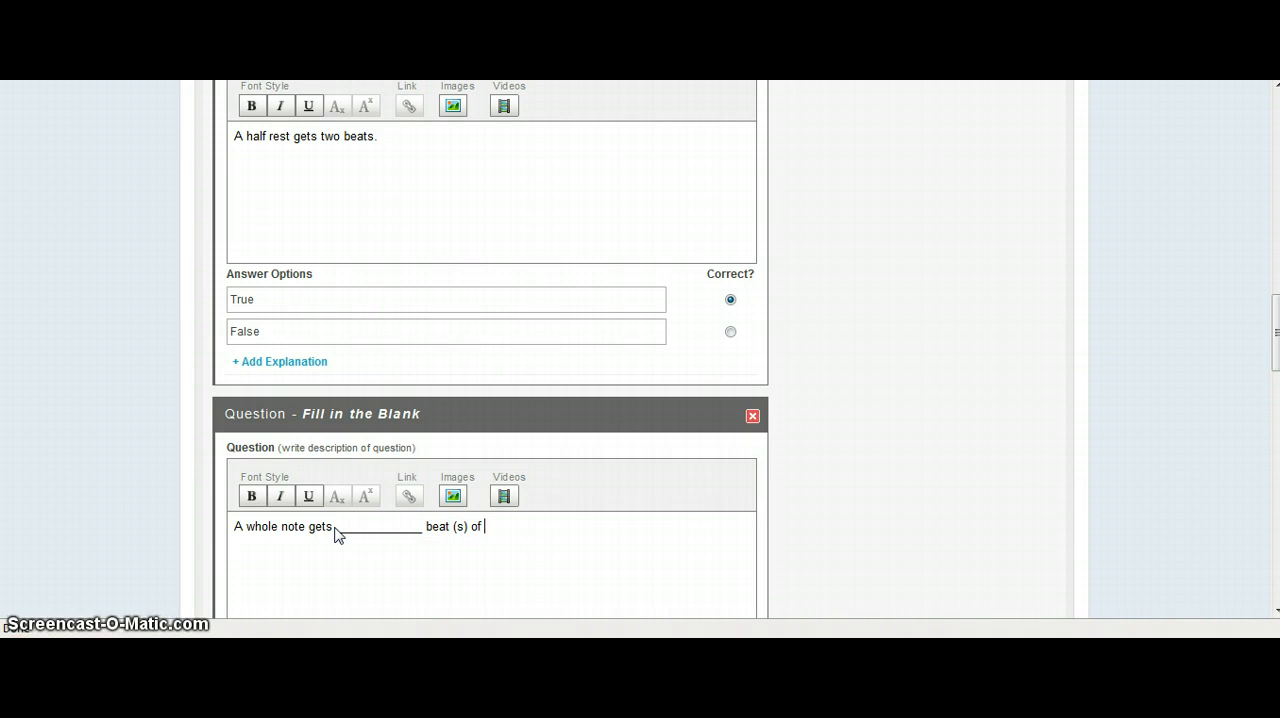
key("BackSpace")
key("BackSpace")
key("BackSpace")
key("BackSpace")
key("BackSpace")
key("BackSpace")
key("BackSpace")
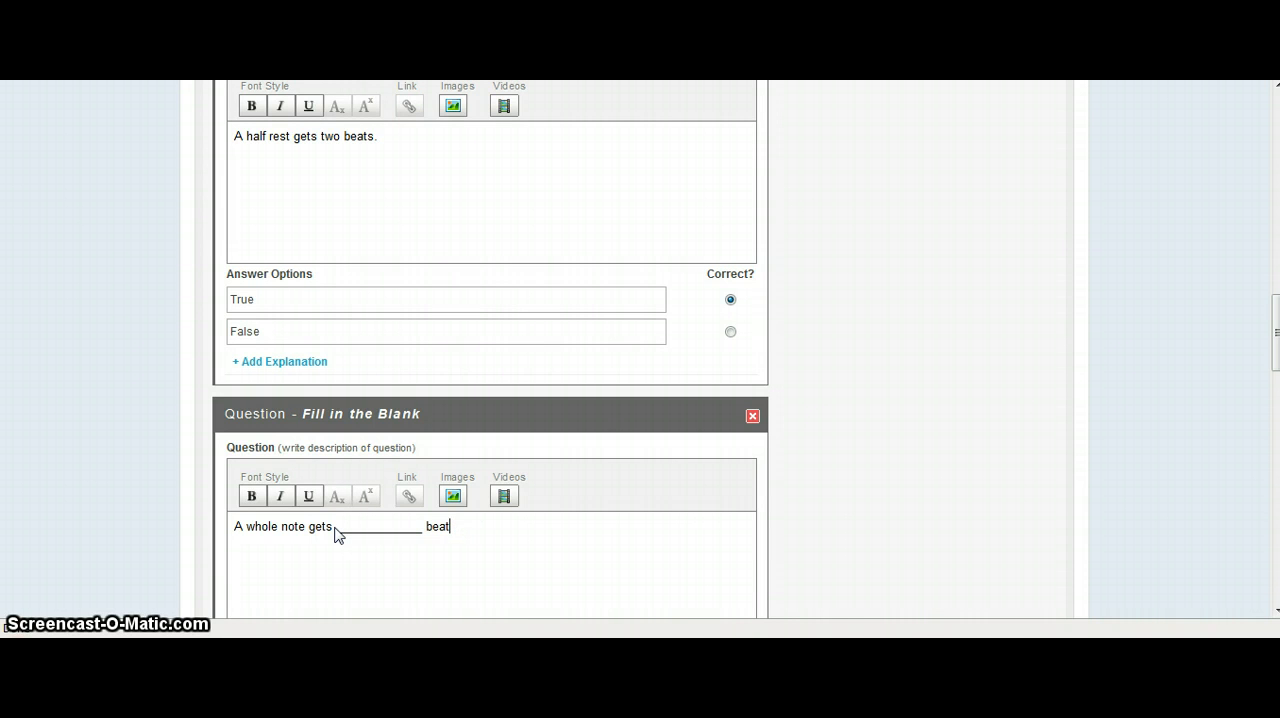
scroll(447, 490, "down", 2)
left_click(453, 489)
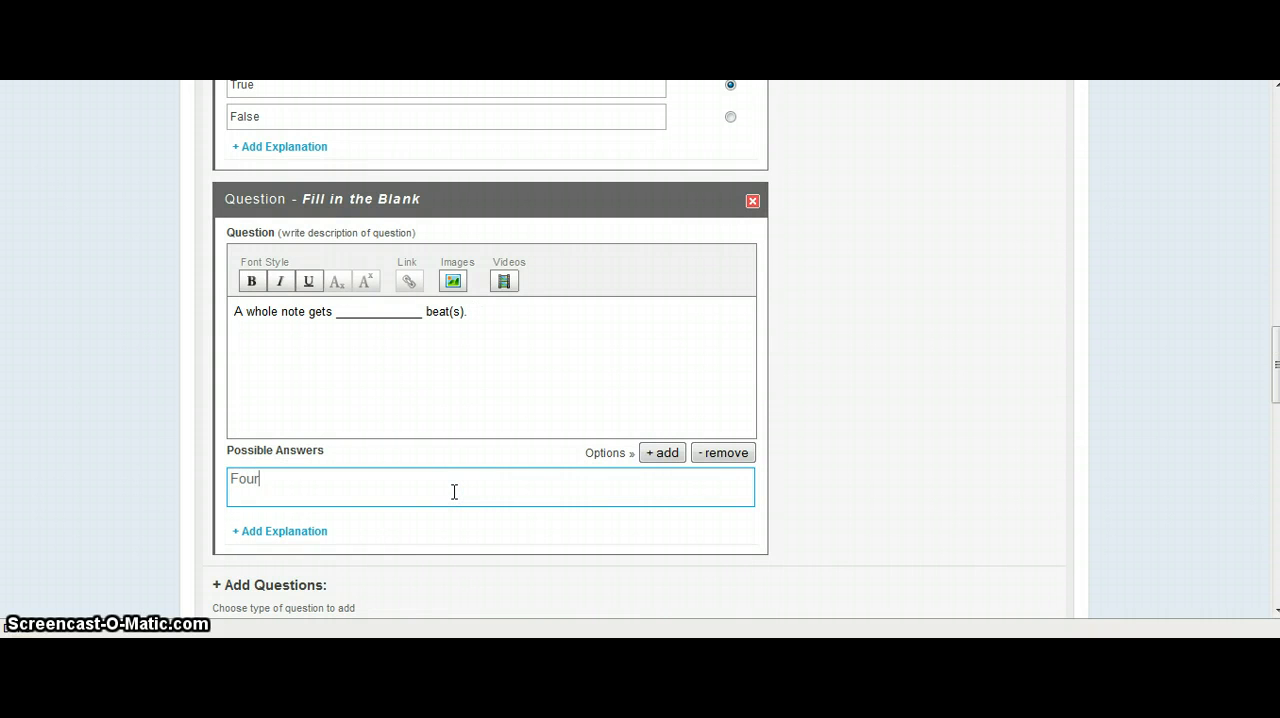
Add an Essay Type question that asks "What does a whole note look like?".
scroll(386, 494, "down", 2)
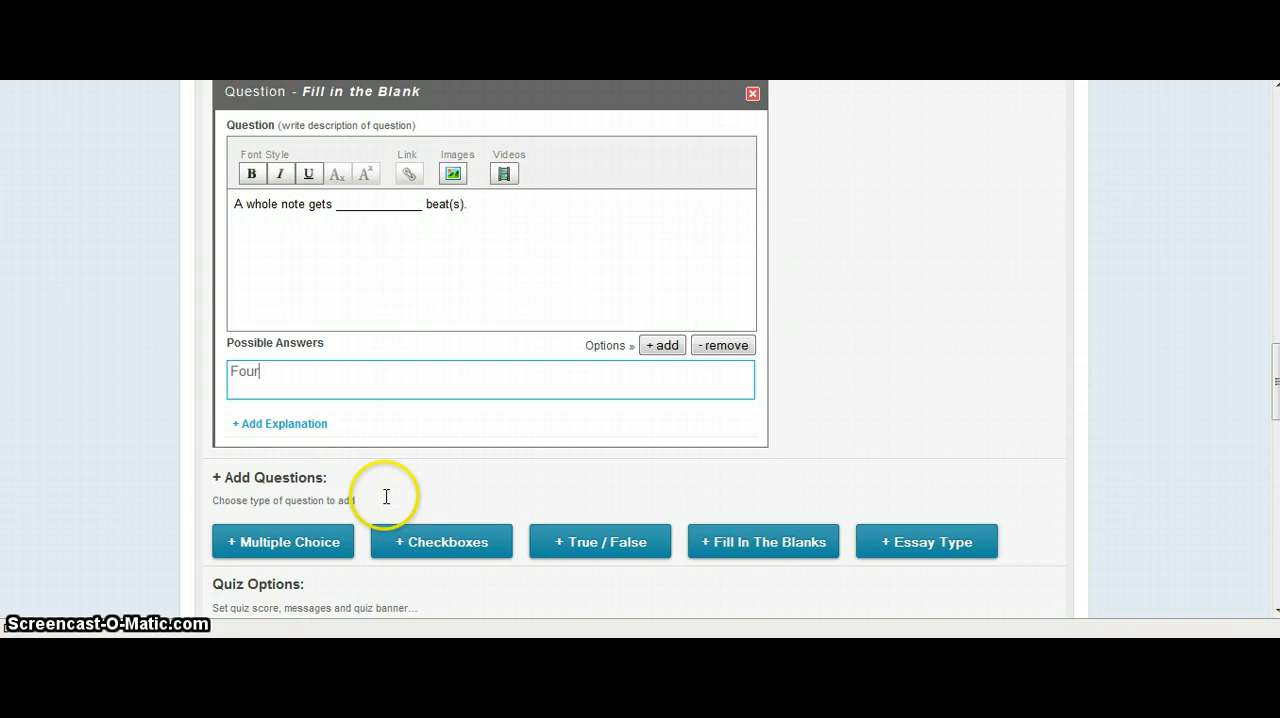
left_click(920, 434)
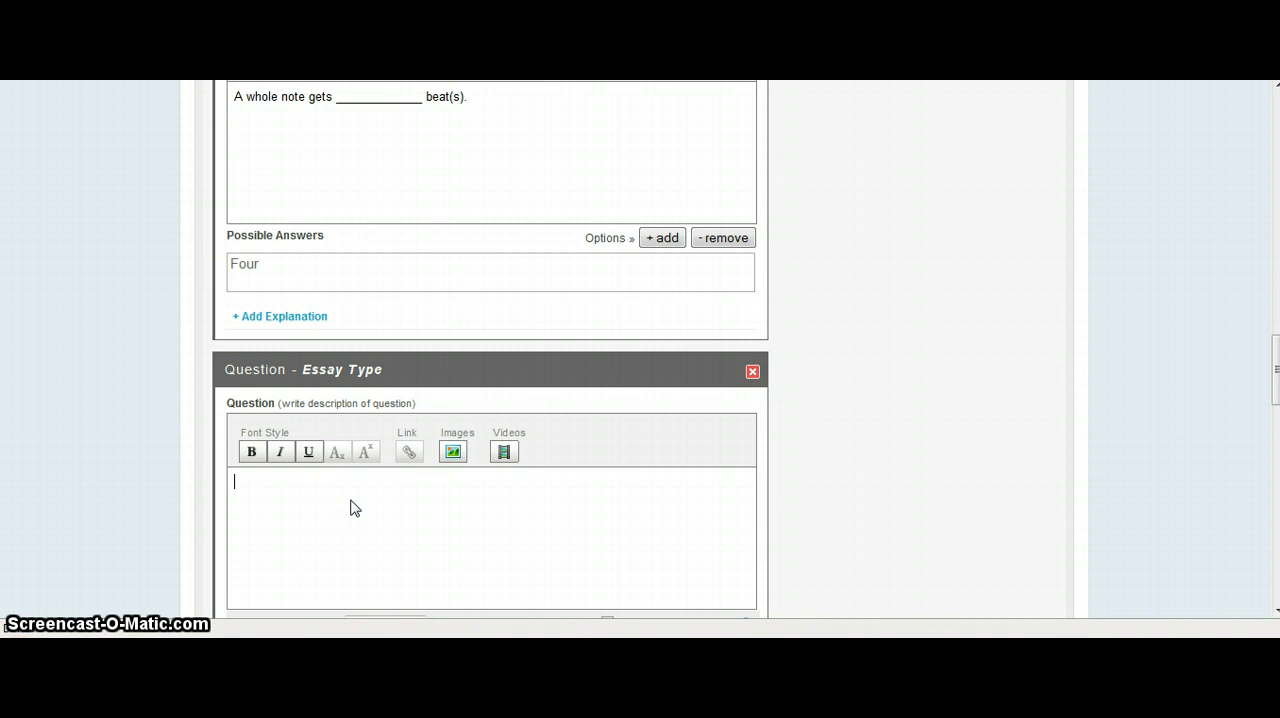
type("hat does a whole note look like?")
Keep the essay question's maximum characters at No Limit and set the question not to be graded.
scroll(401, 531, "down", 2)
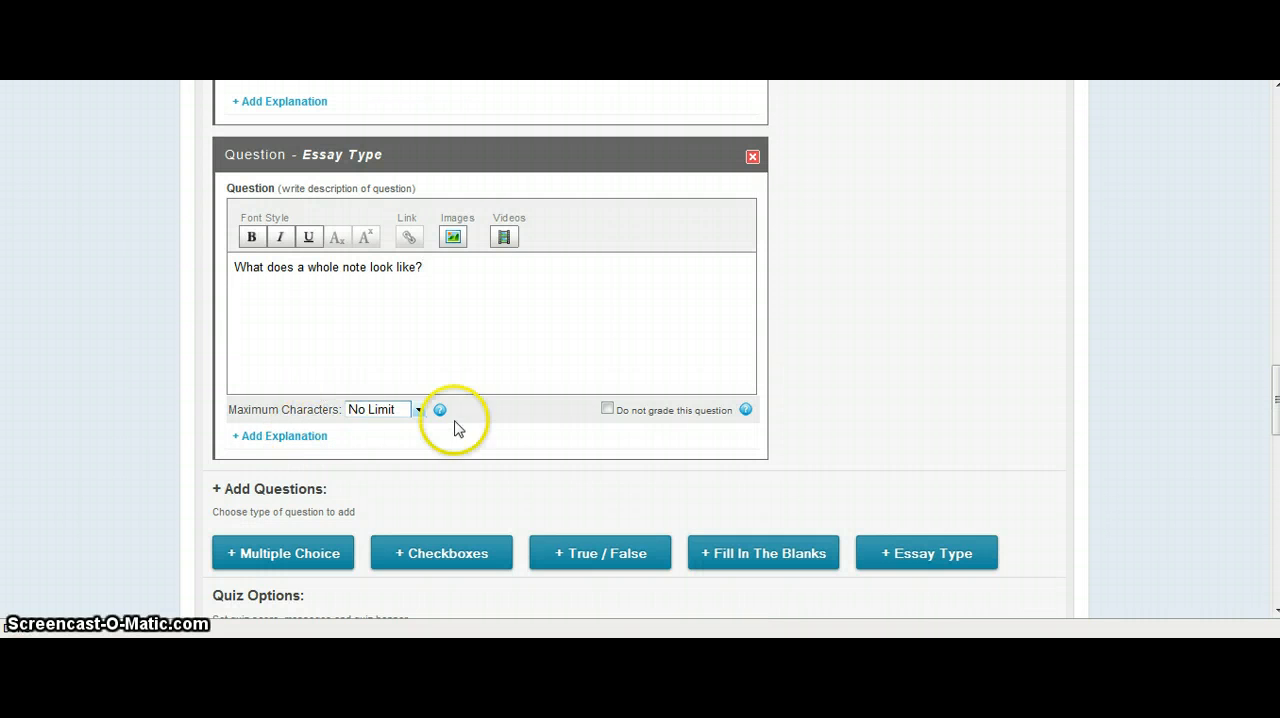
left_click(419, 410)
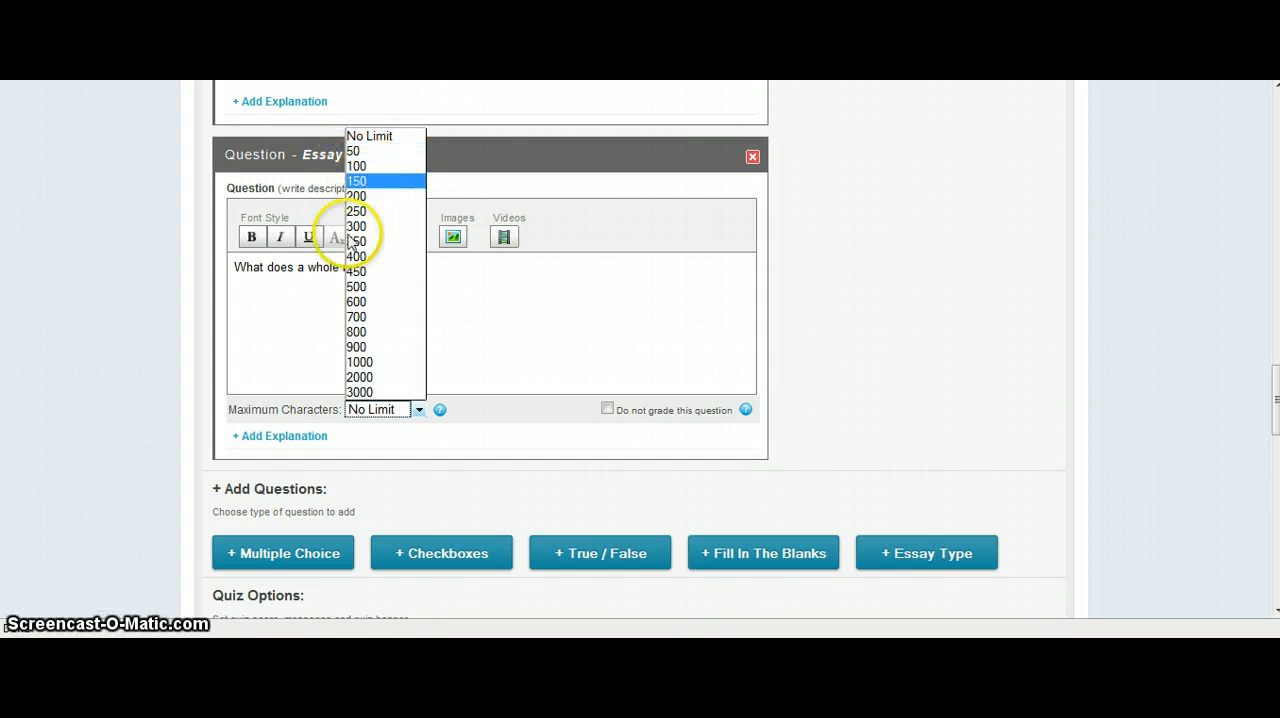
left_click(893, 368)
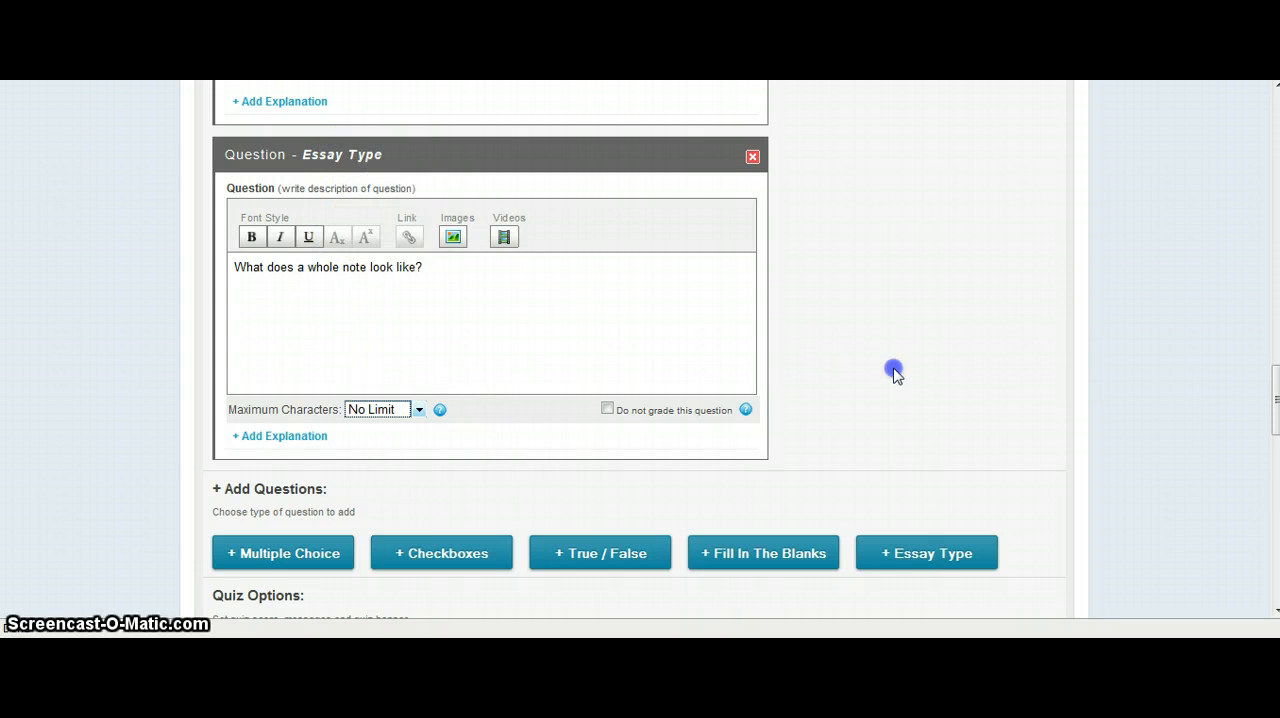
left_click(607, 409)
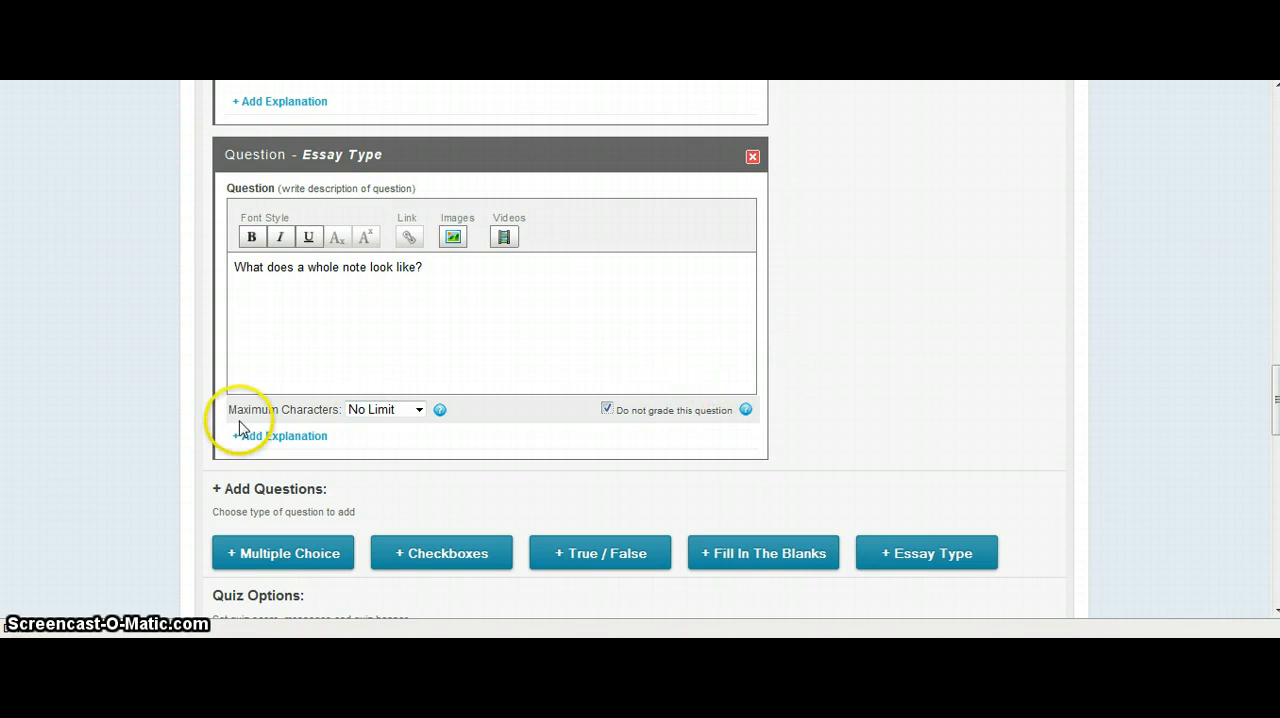
Set the quiz's result type to Letter Grading in the general settings, keeping the default grade ranges.
scroll(143, 428, "down", 3)
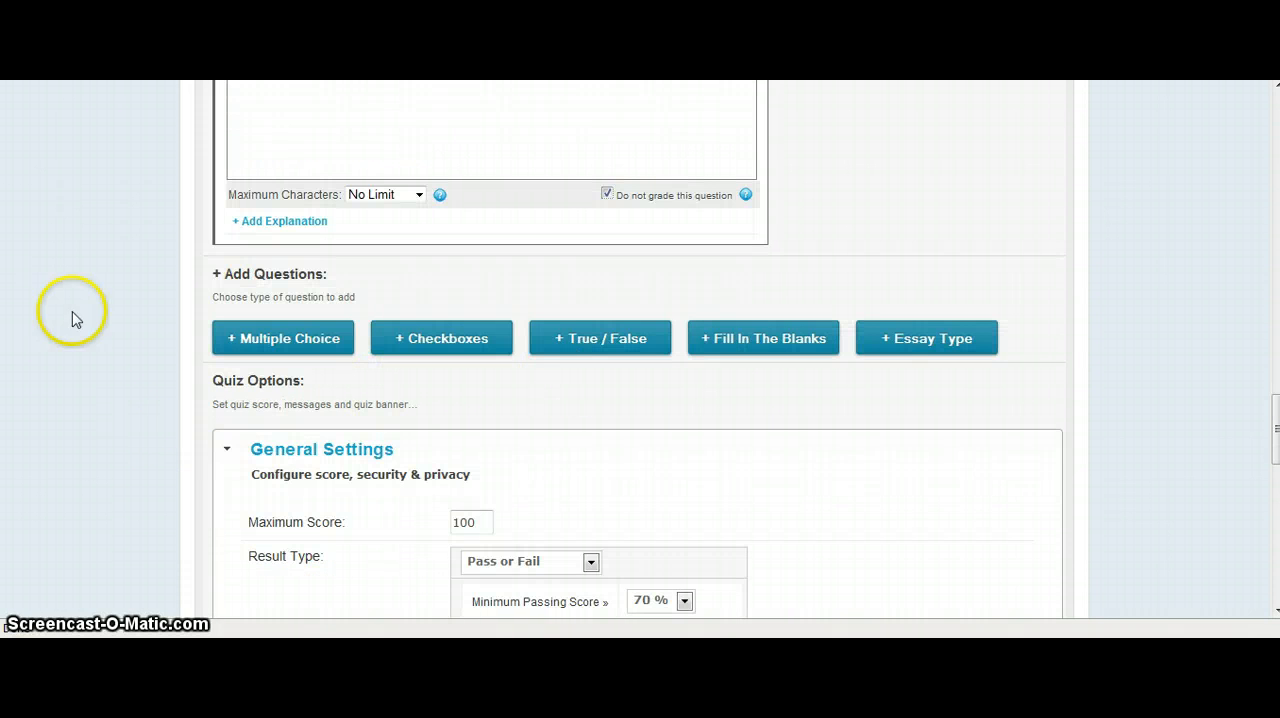
scroll(1171, 366, "down", 3)
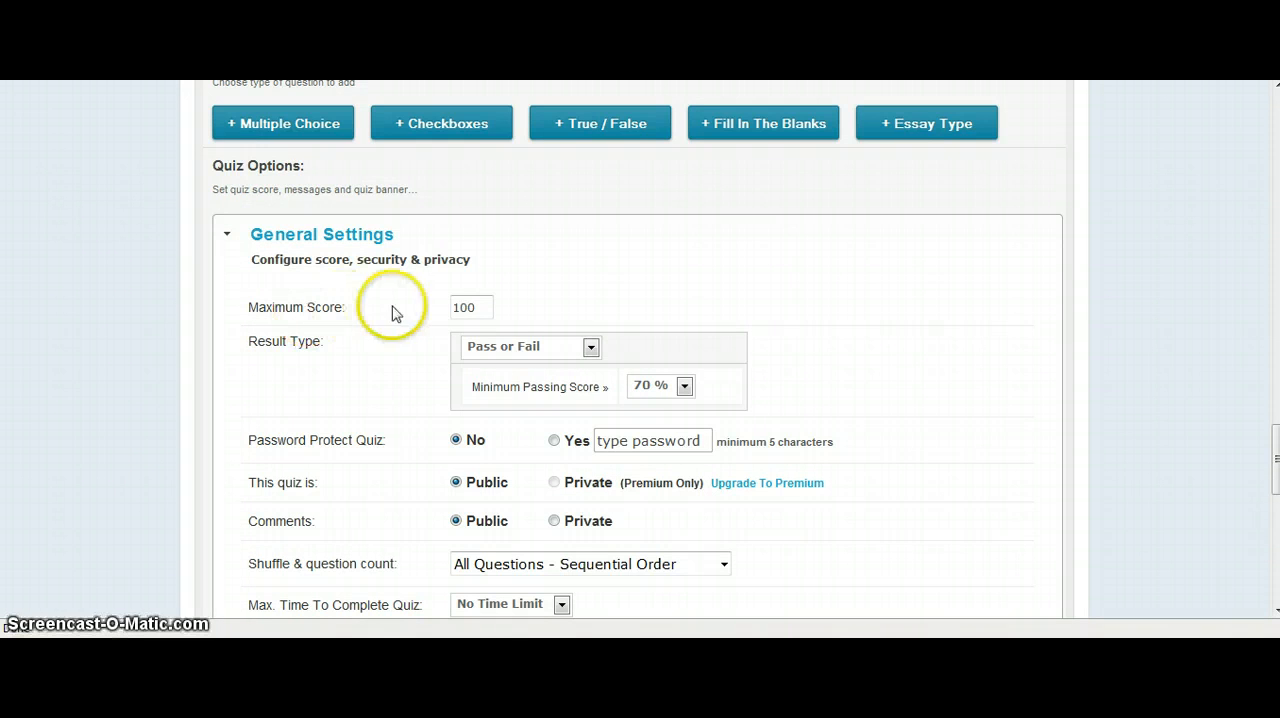
left_click(591, 350)
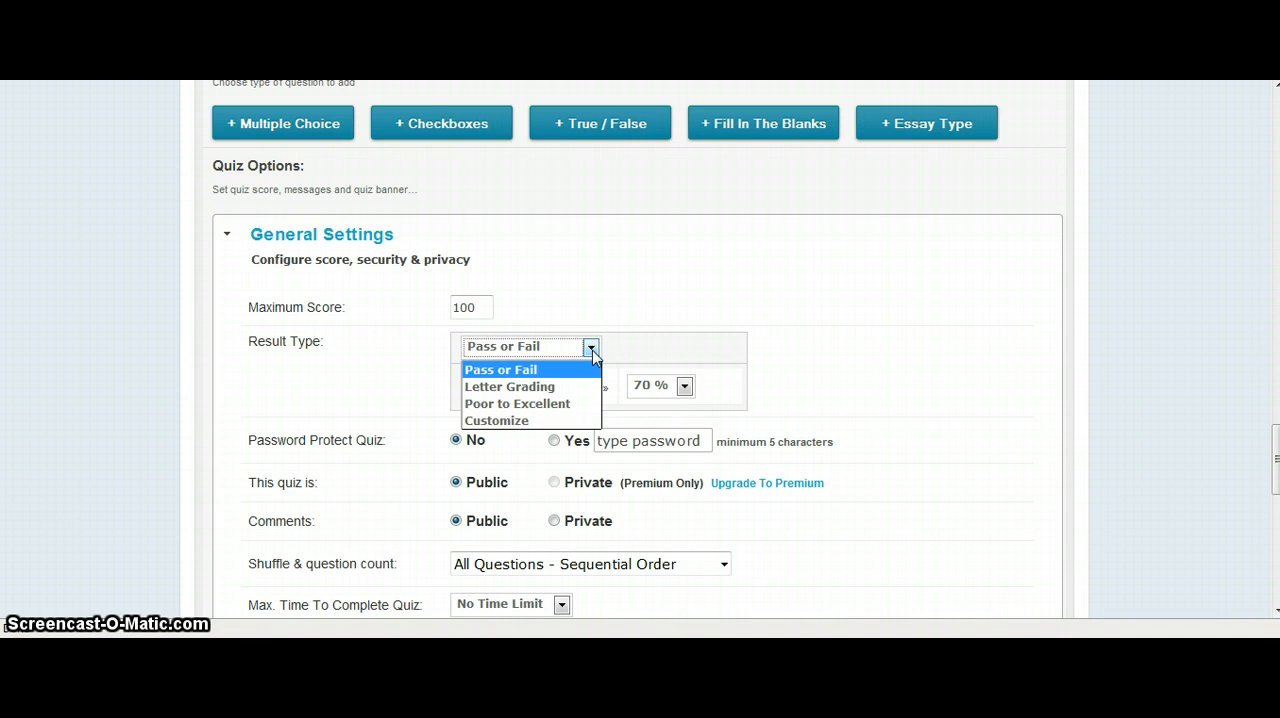
left_click(551, 388)
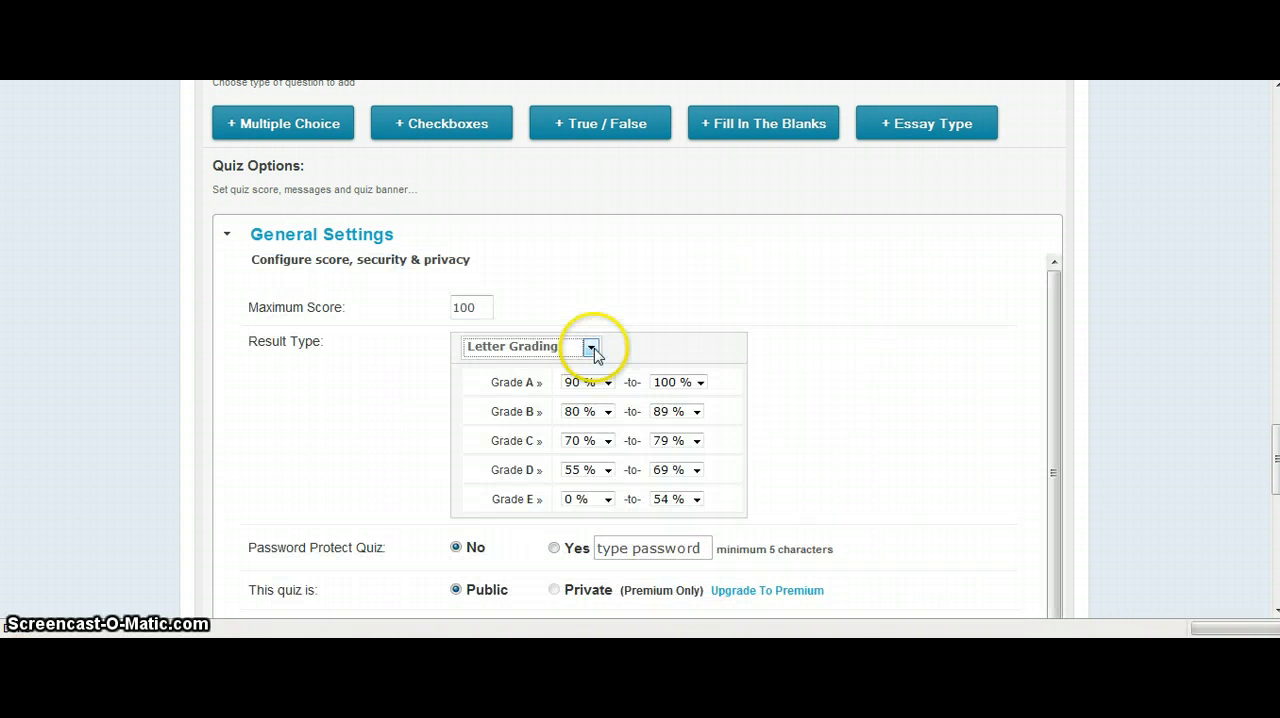
left_click(592, 349)
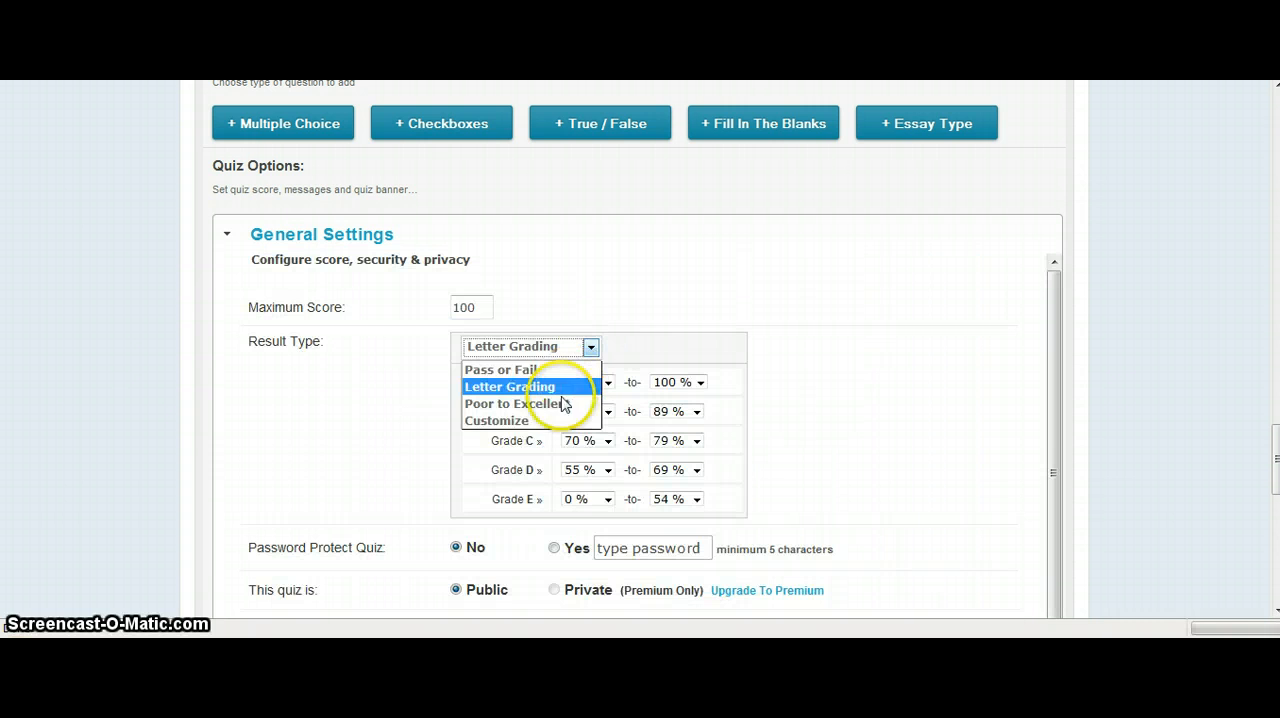
left_click(684, 343)
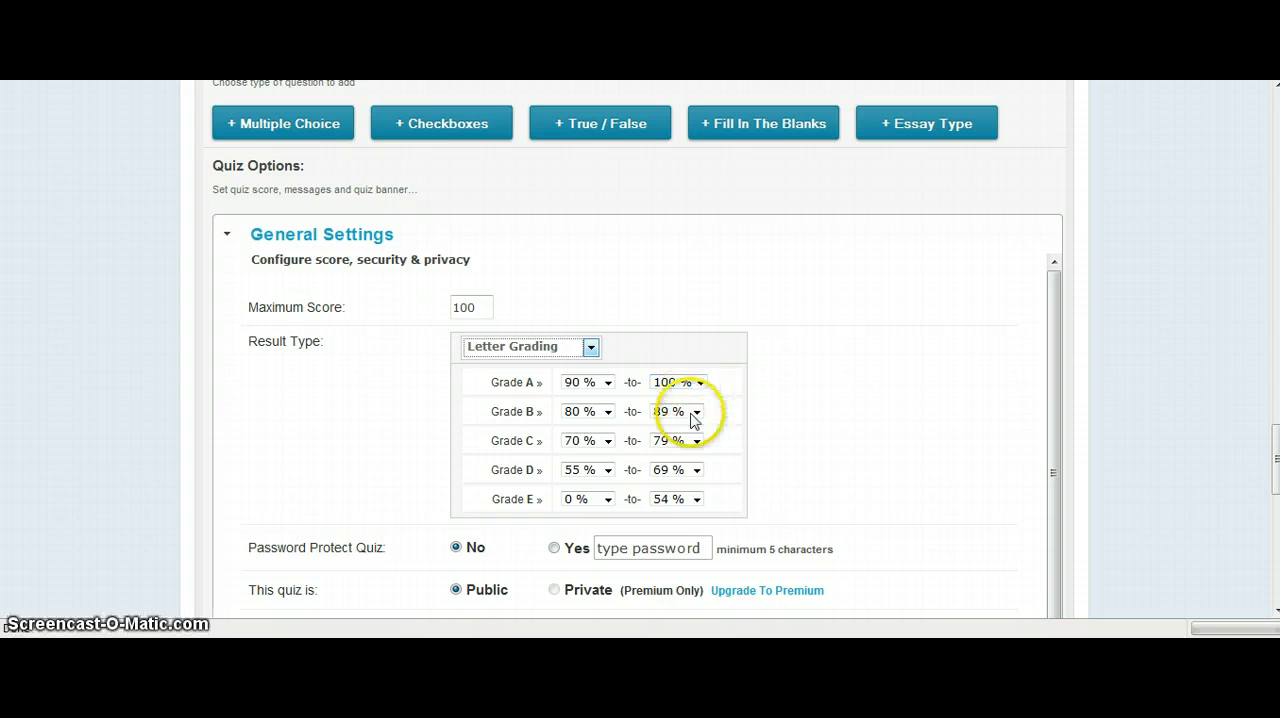
Review the remaining general settings below the grade ranges and keep the quiz comments set to Public.
scroll(943, 411, "down", 1)
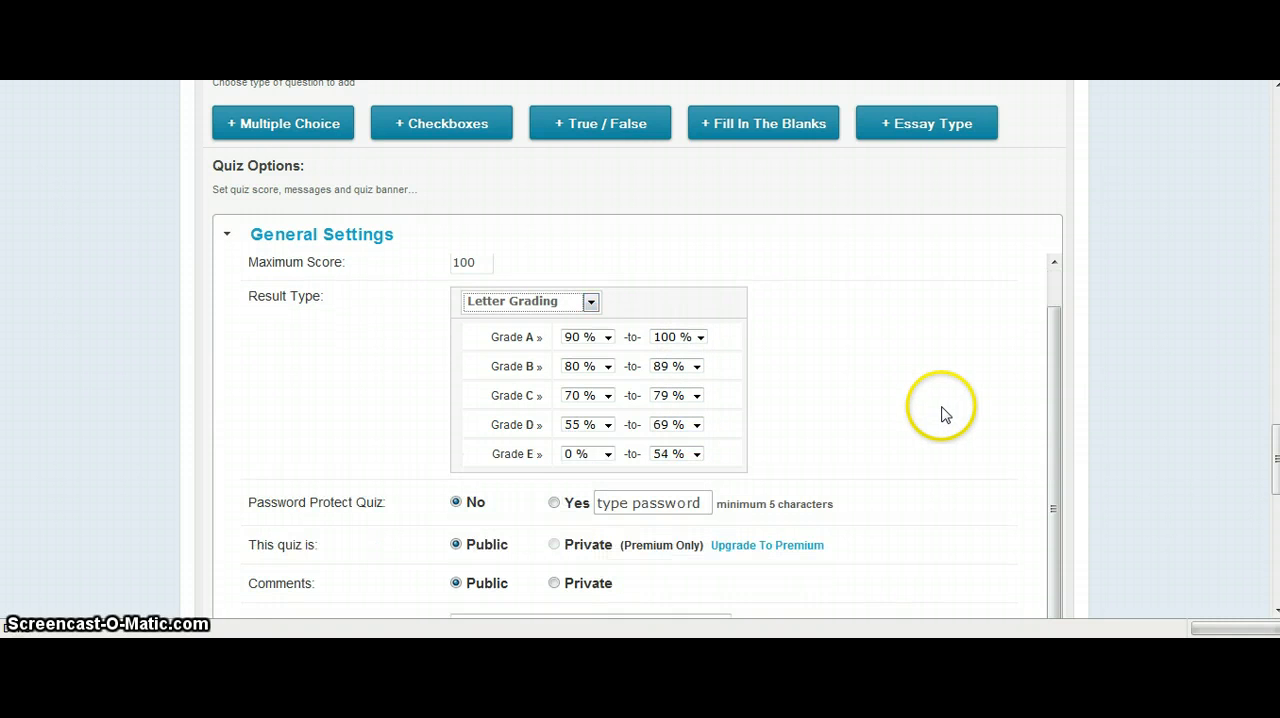
scroll(938, 415, "down", 2)
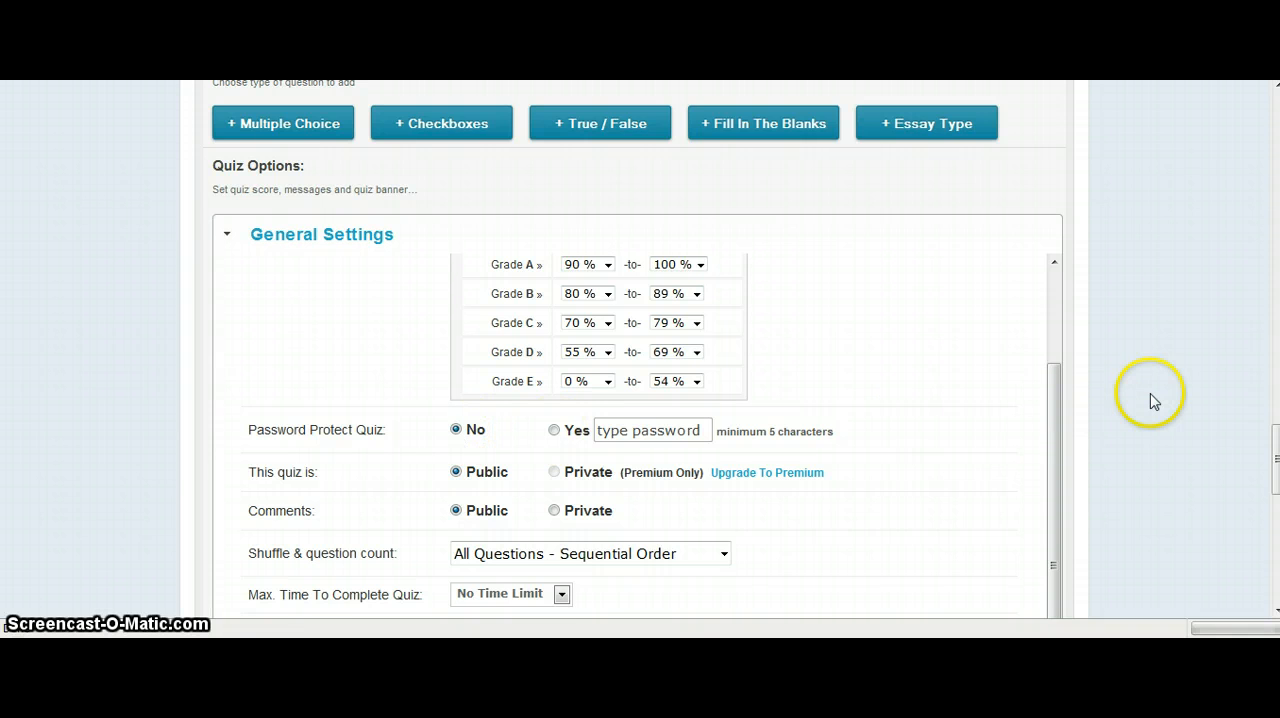
scroll(1151, 400, "down", 3)
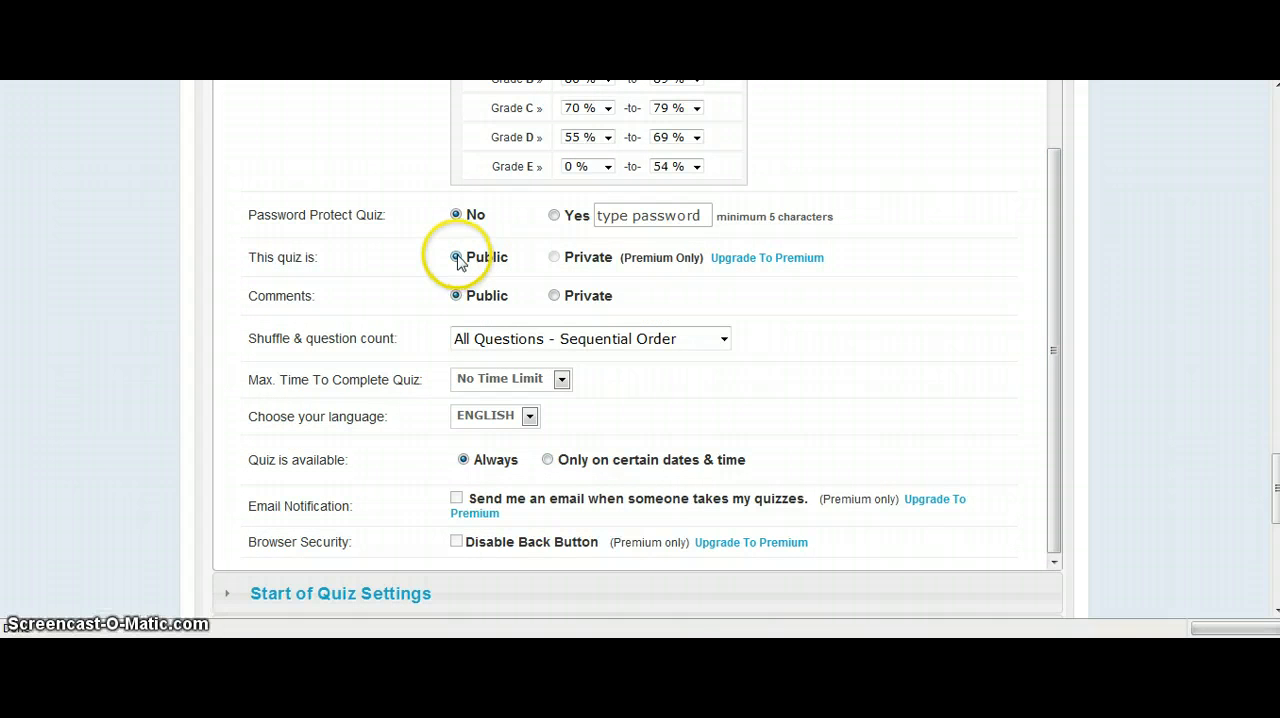
left_click(456, 298)
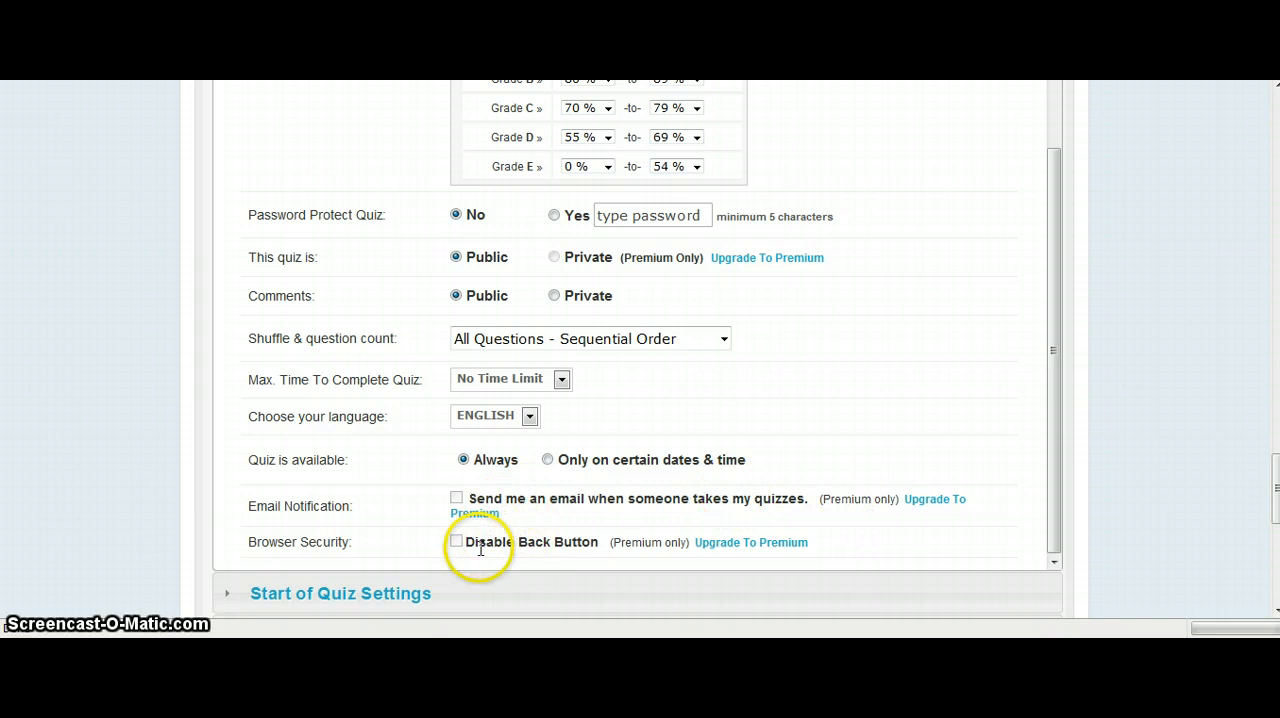
Review the Start of Quiz and During the Quiz settings, keeping name tracking, one question per page and answers shown after each question.
scroll(1140, 380, "down", 3)
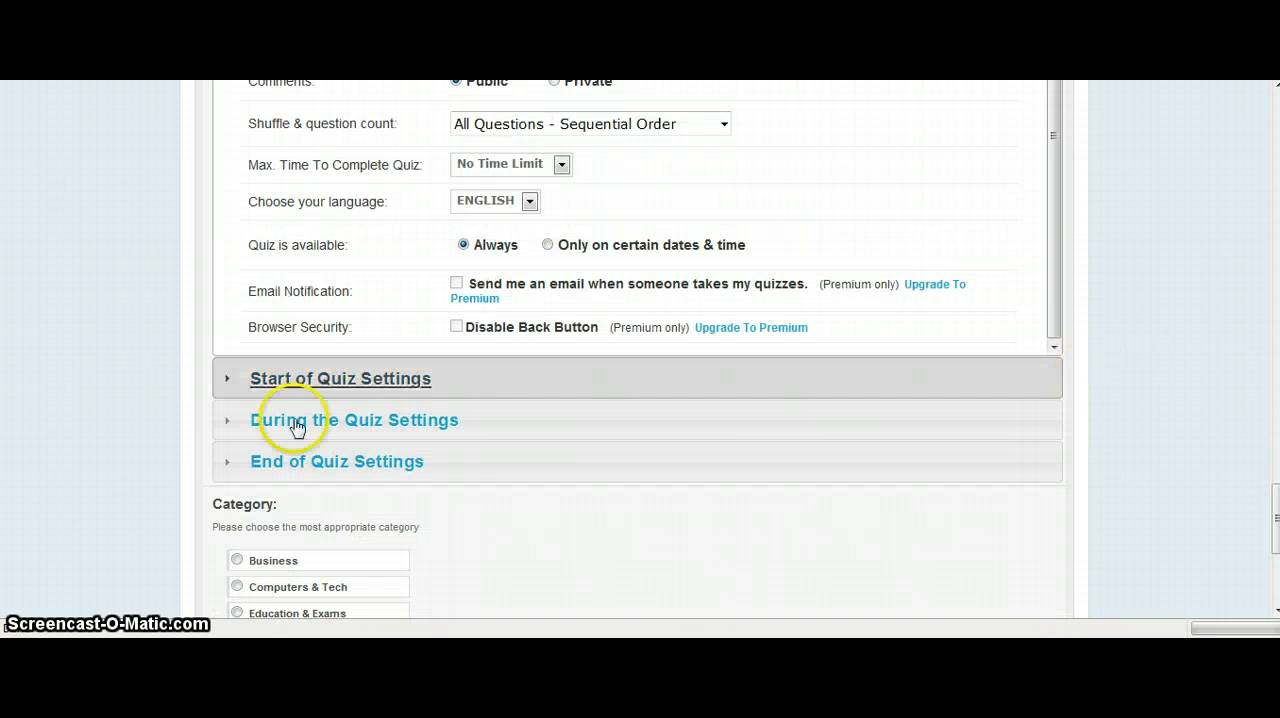
left_click(258, 380)
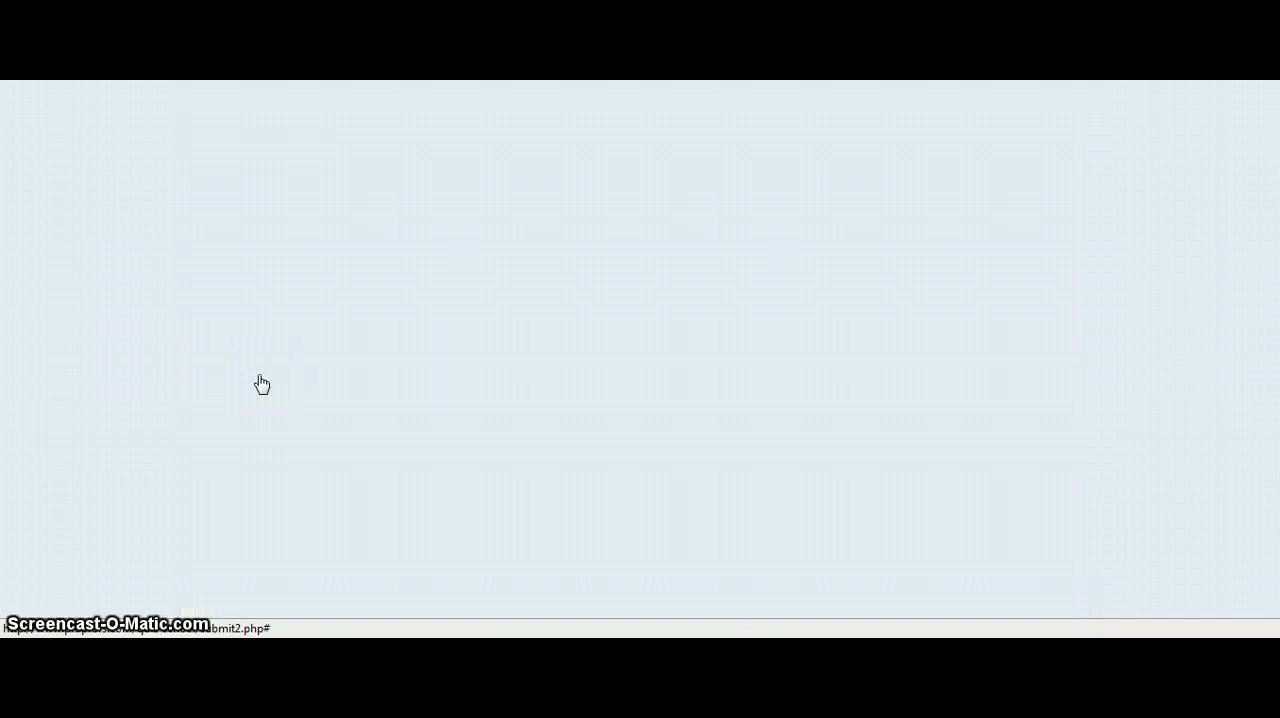
scroll(272, 382, "down", 3)
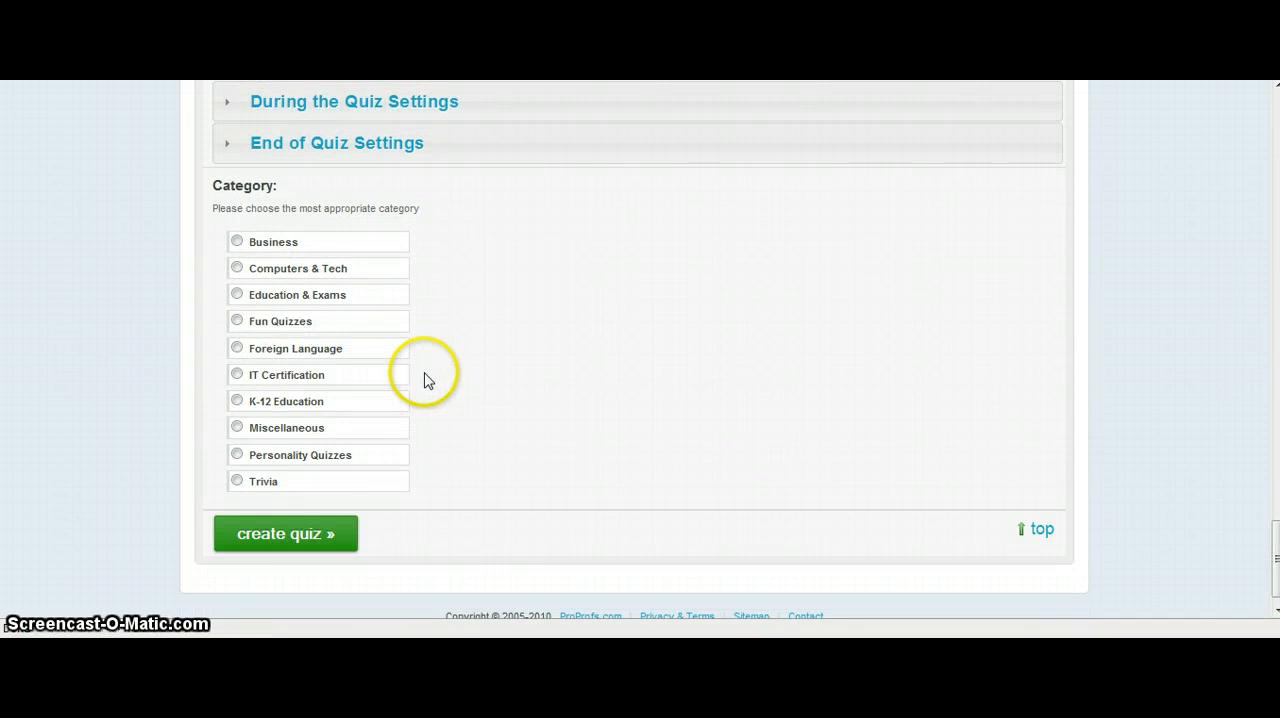
scroll(424, 380, "up", 3)
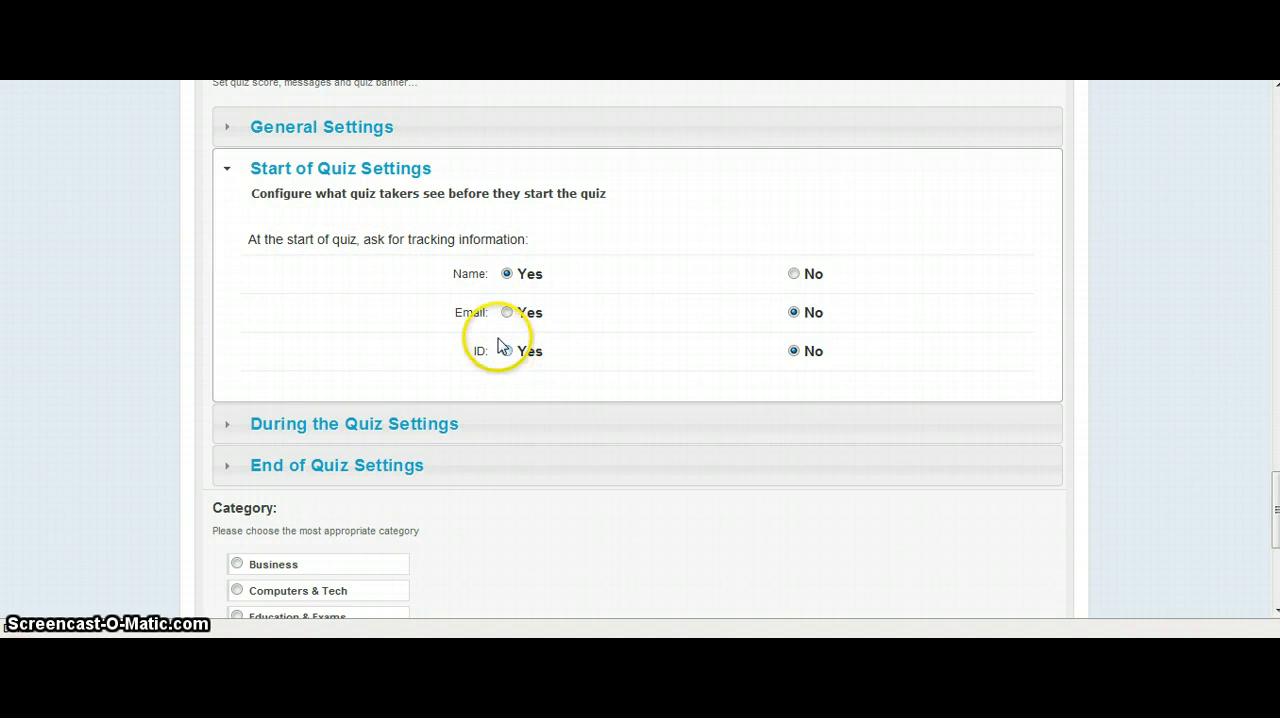
left_click(268, 425)
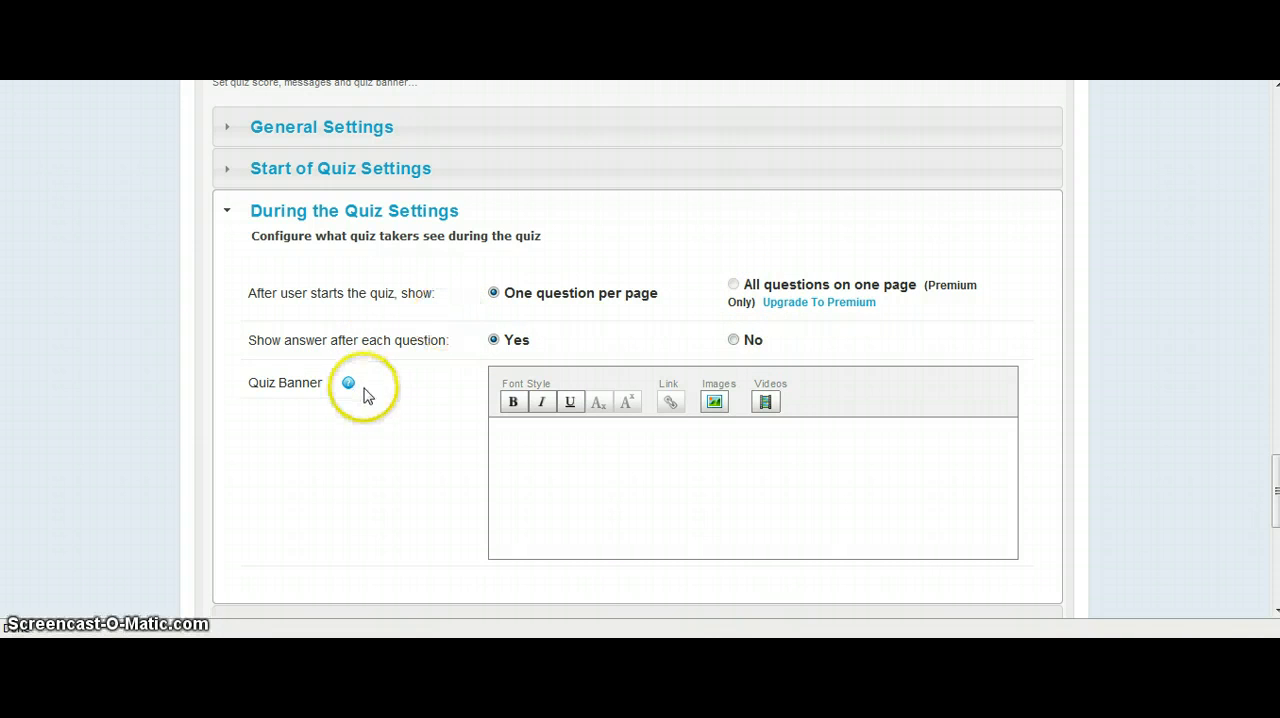
Open the End of Quiz Settings and try switching the Show Certificate option on and off, leaving Show Answer and Show Score enabled.
scroll(500, 375, "down", 2)
scroll(400, 400, "down", 2)
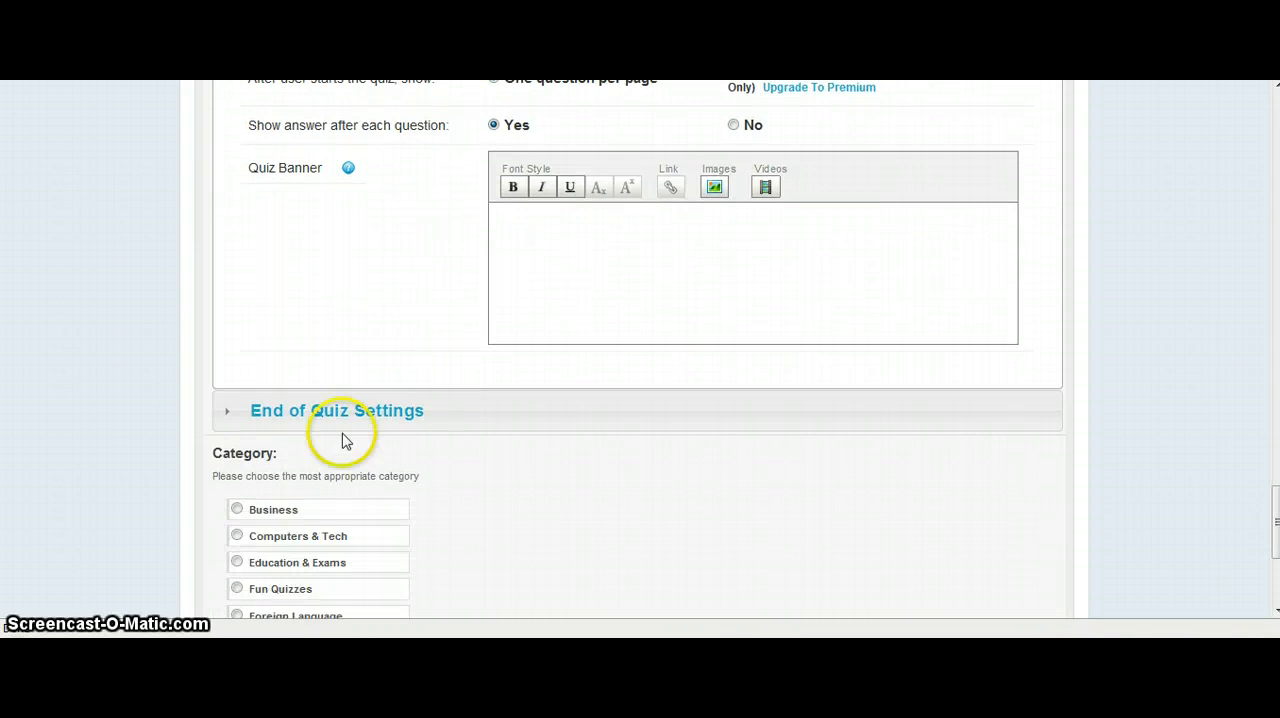
left_click(354, 414)
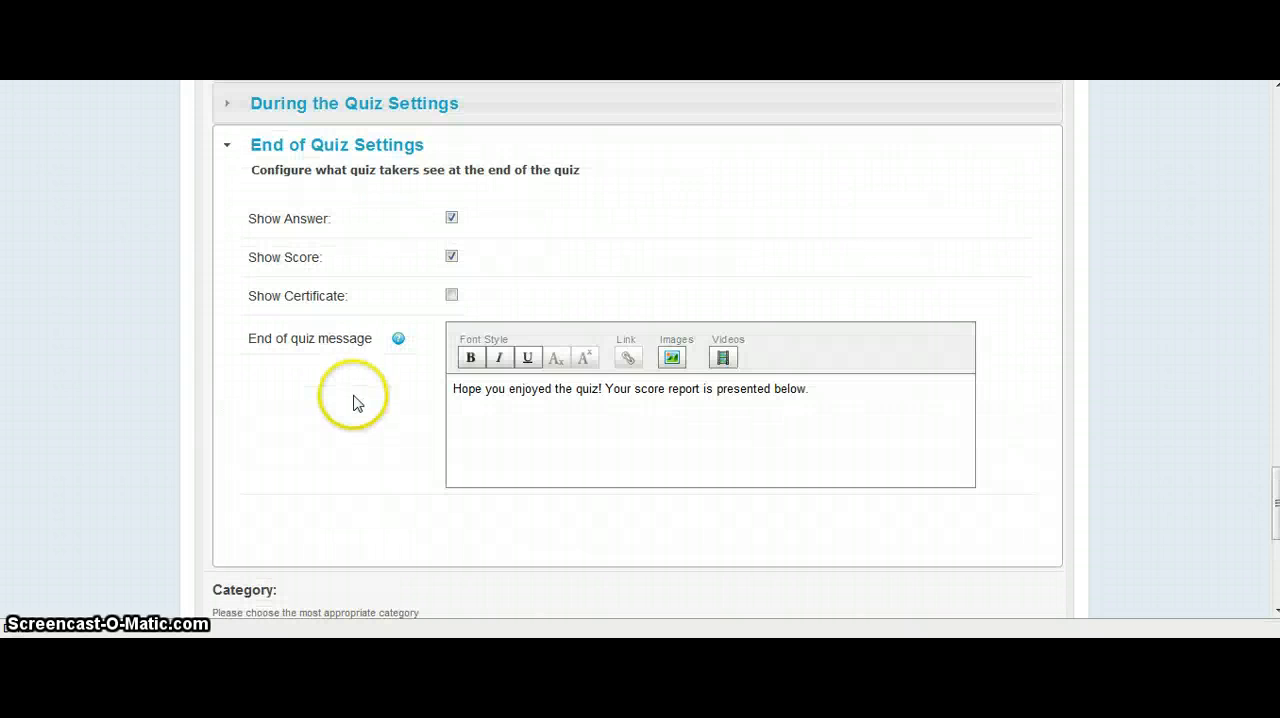
left_click(451, 295)
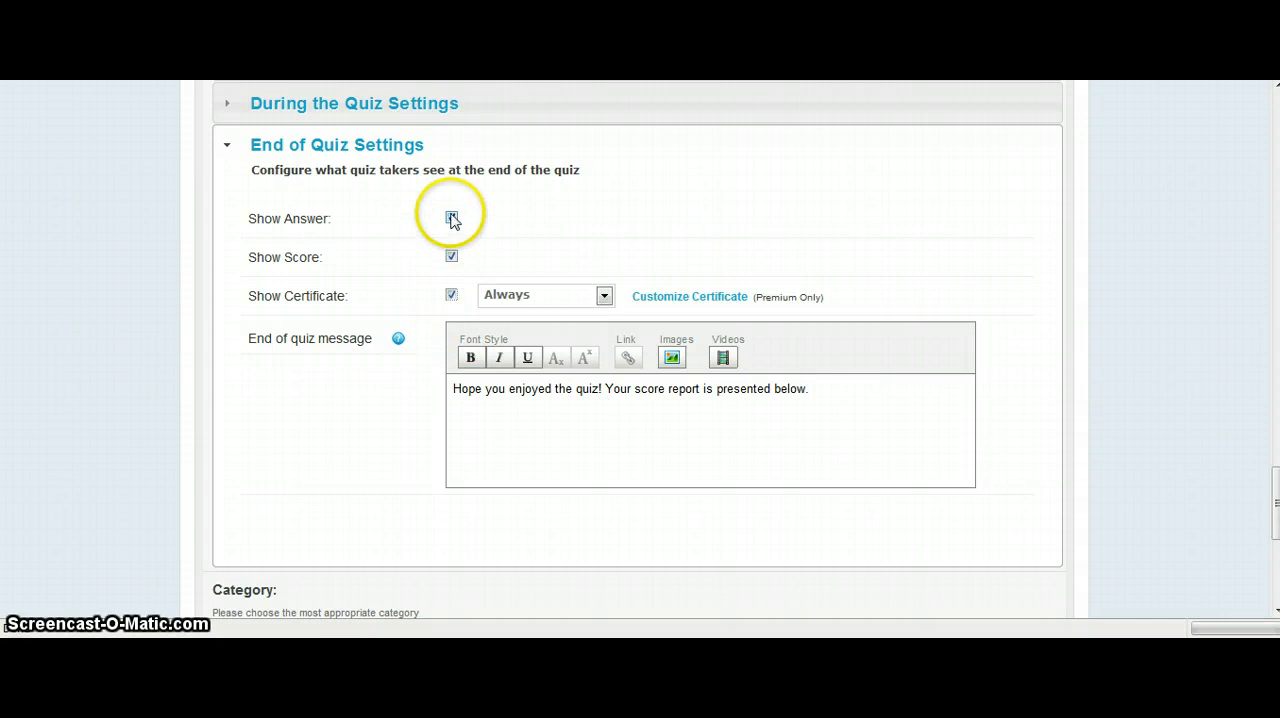
left_click(451, 295)
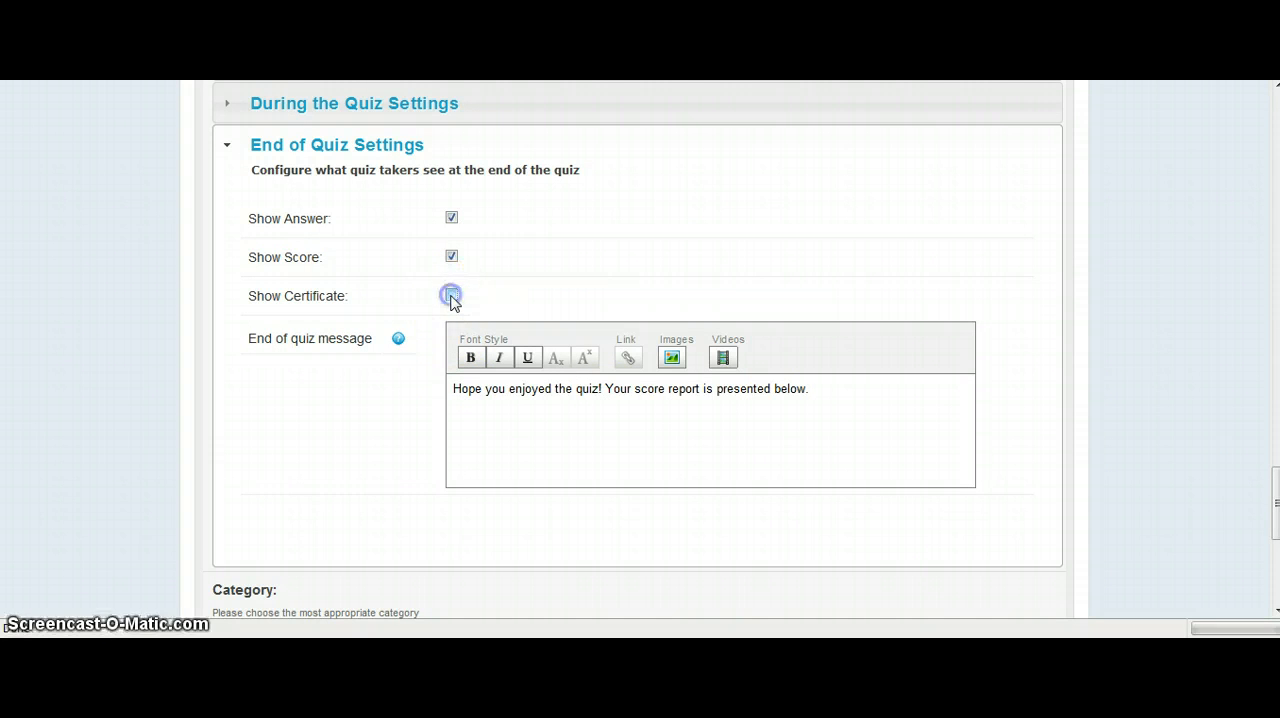
Assign the quiz to the Education & Exams category and create it.
scroll(363, 435, "down", 3)
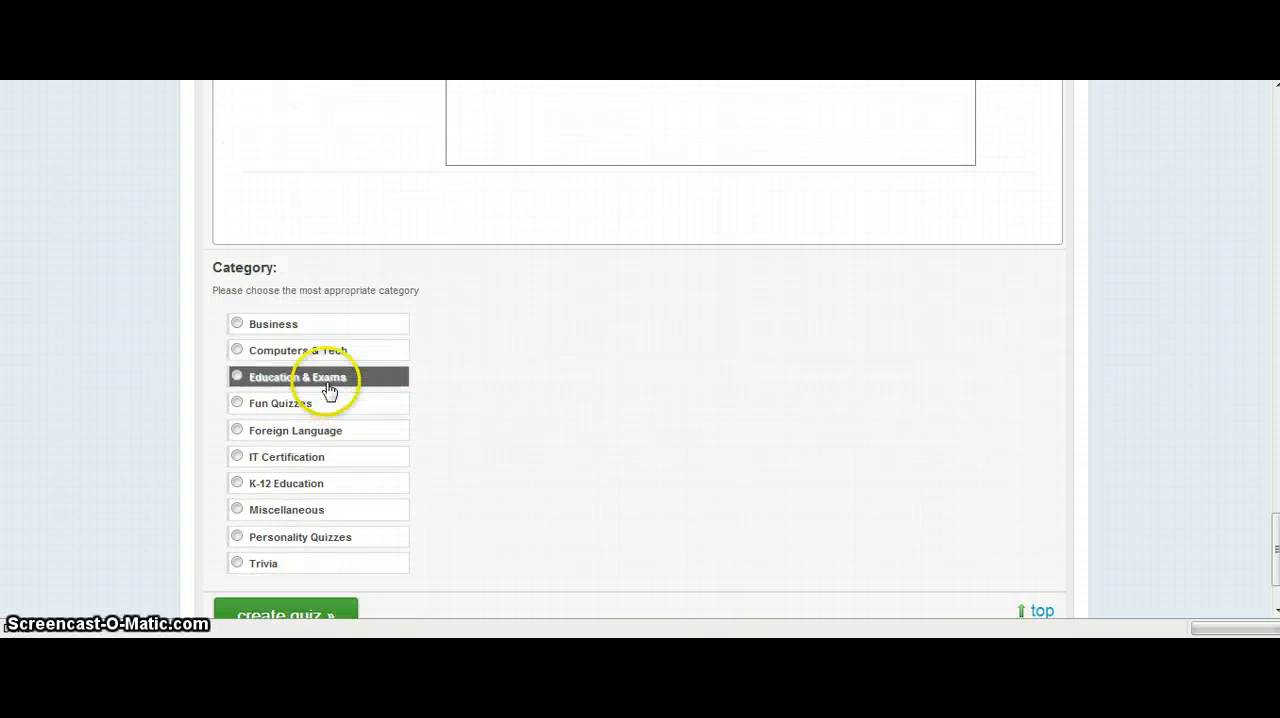
left_click(235, 380)
scroll(165, 375, "down", 1)
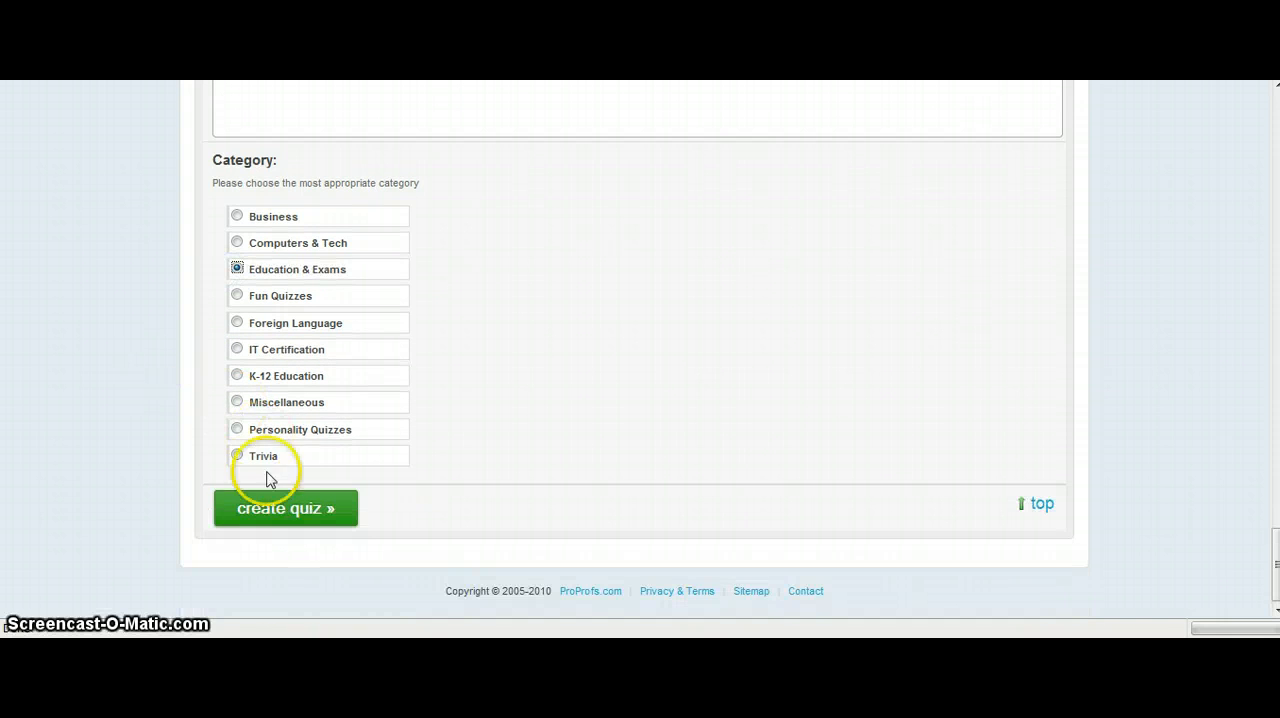
left_click(297, 508)
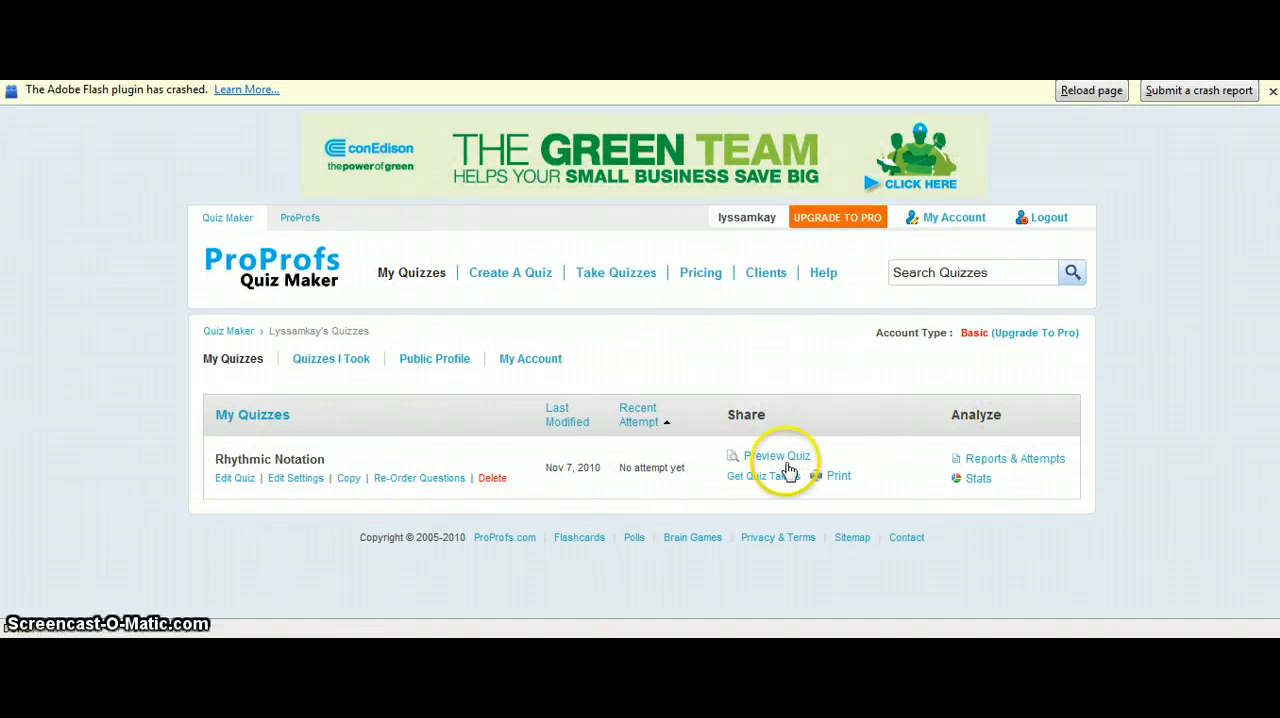
Start the Rhythmic Notation quiz from its preview and submit "Two beats" for the quarter note question and "True" for the half rest question.
left_click(789, 458)
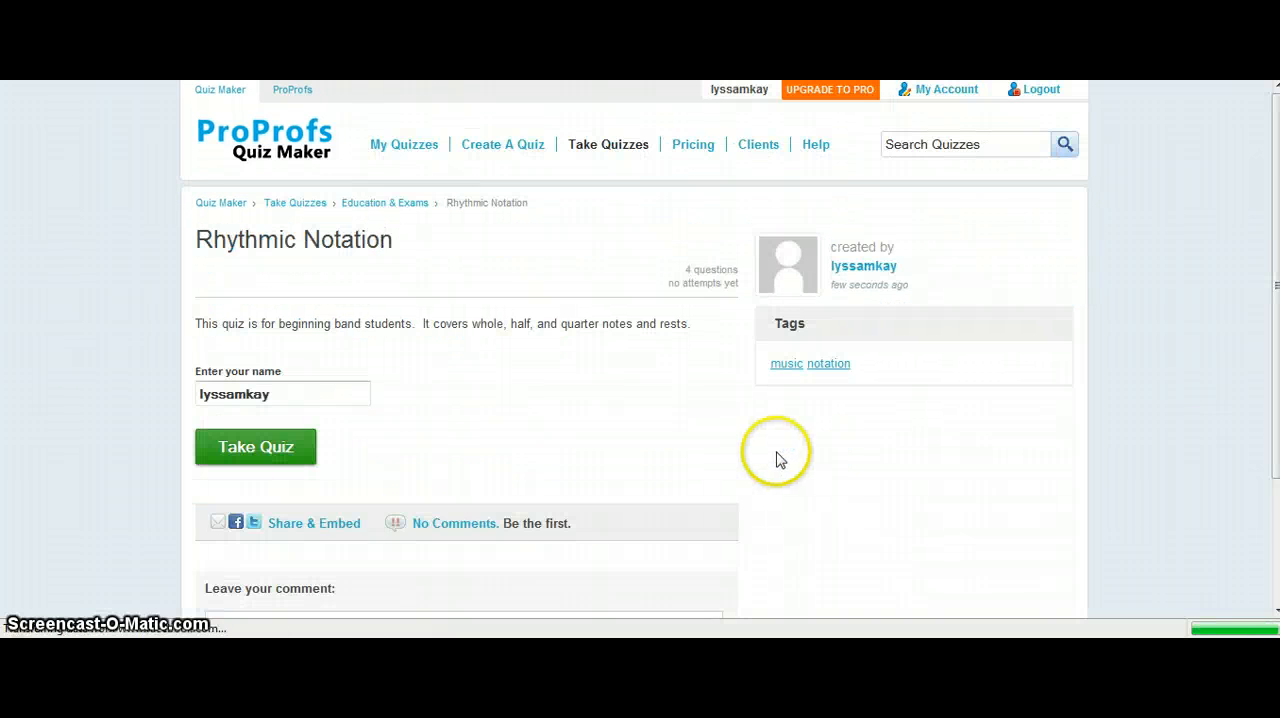
scroll(412, 368, "down", 3)
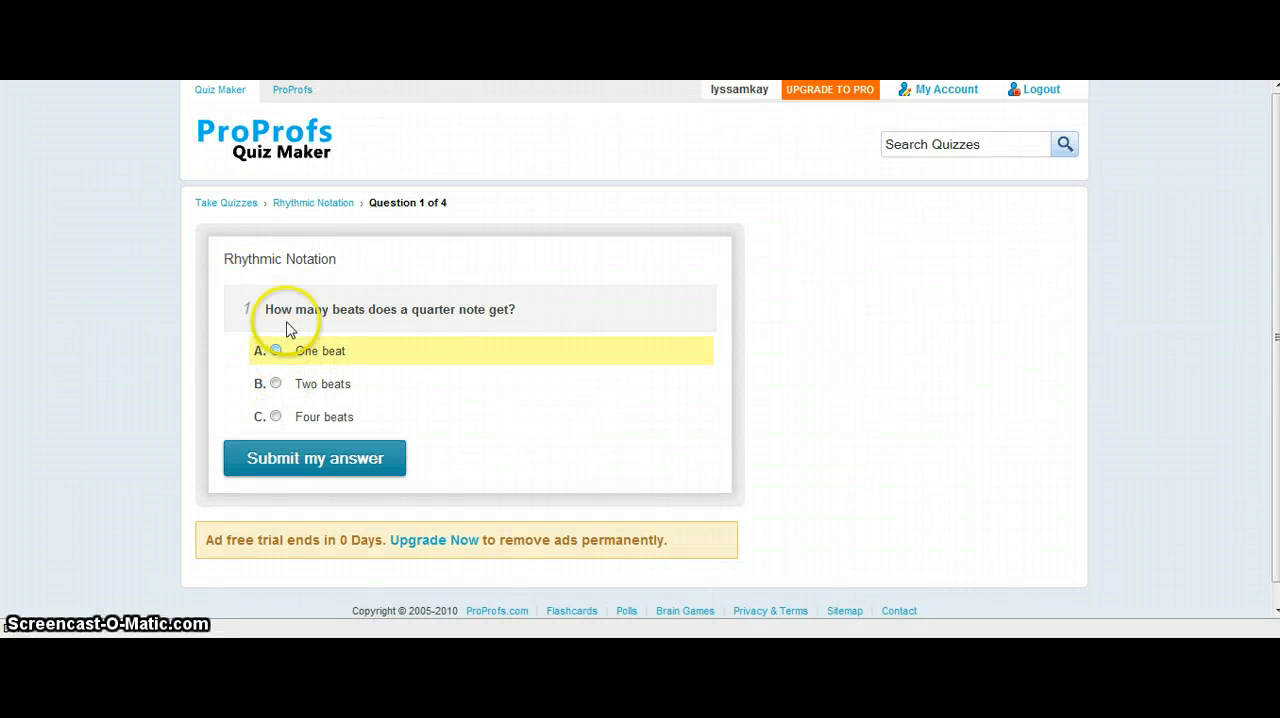
left_click(275, 384)
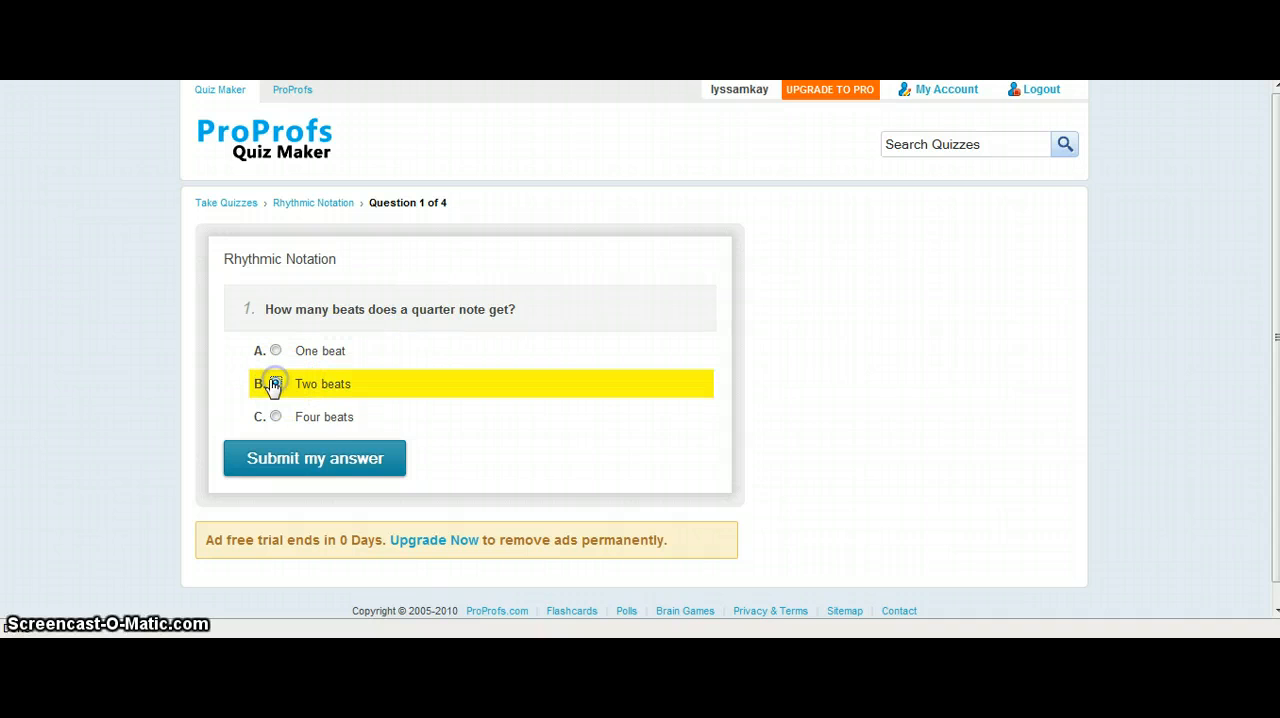
left_click(338, 460)
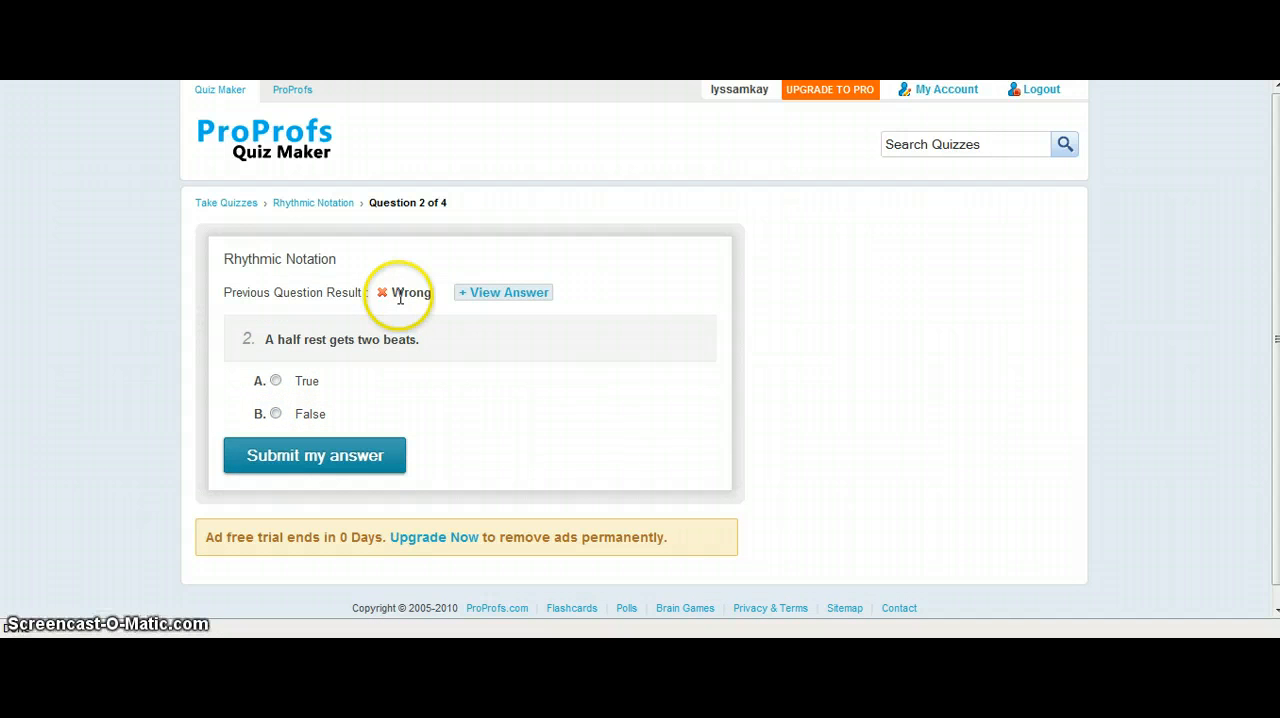
left_click(276, 381)
left_click(316, 460)
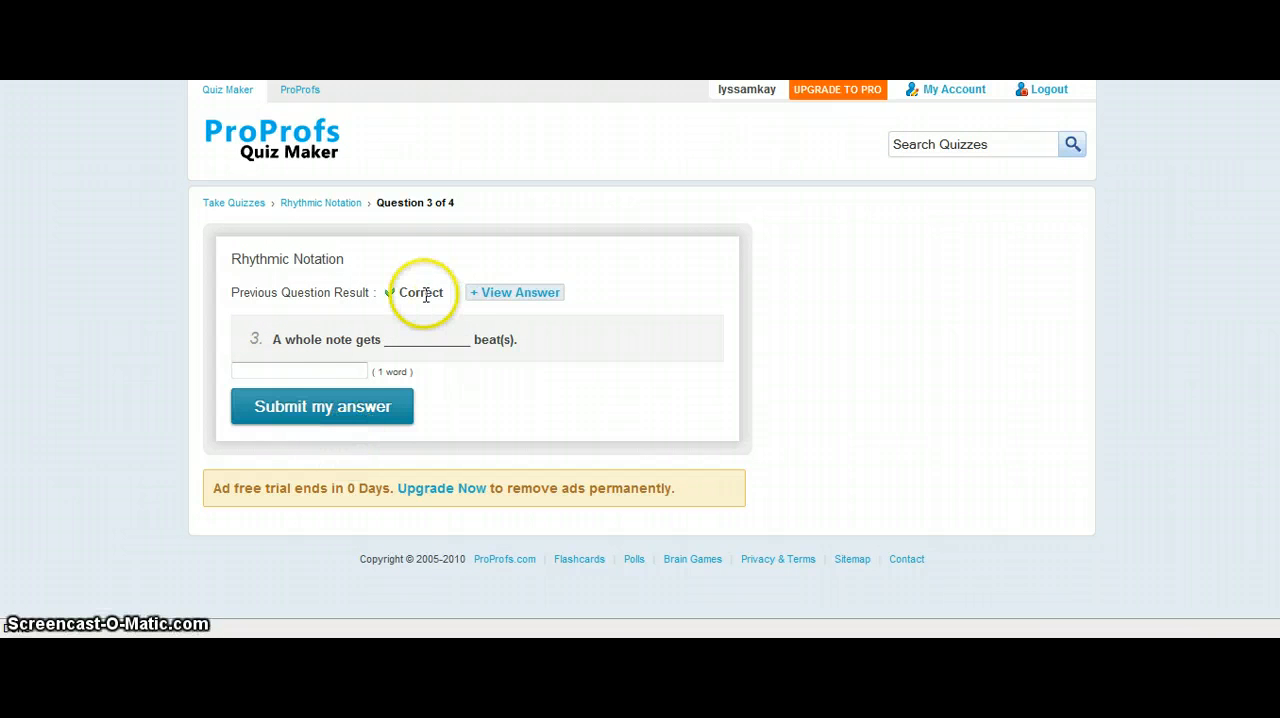
Submit "Four" for the whole note beats question and "Looks like a circle" for the essay question.
left_click(338, 372)
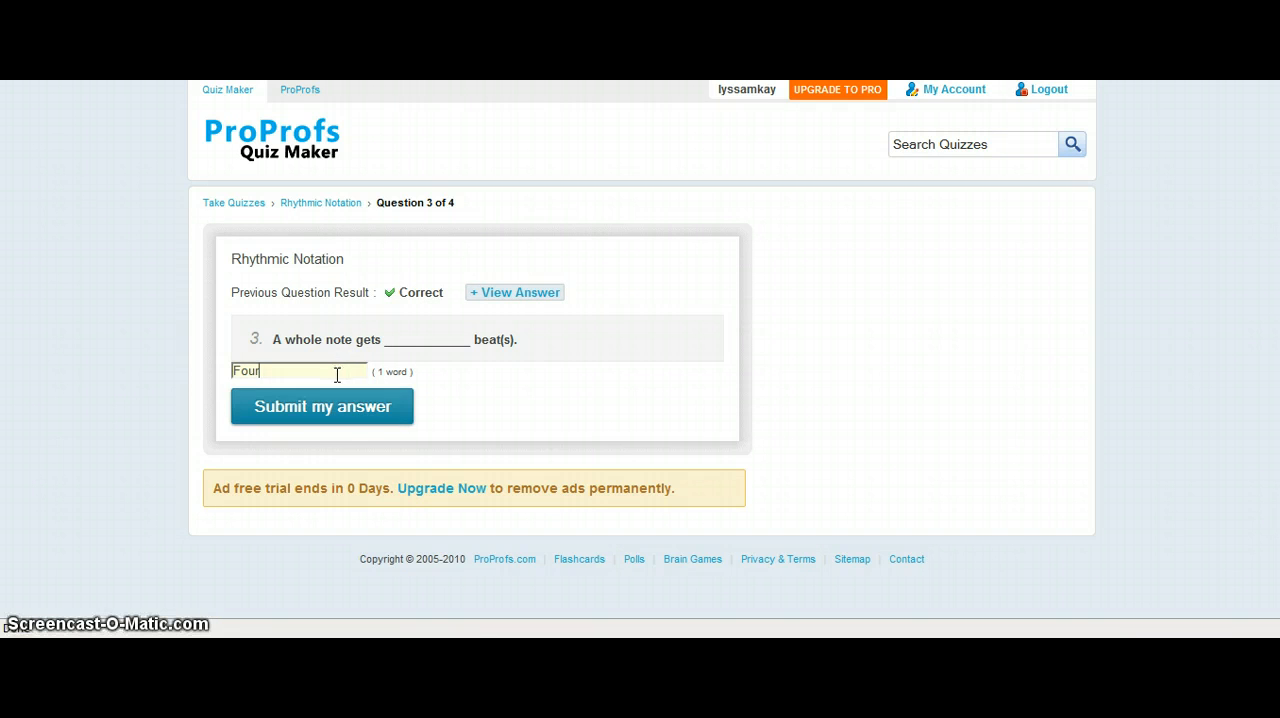
left_click(334, 408)
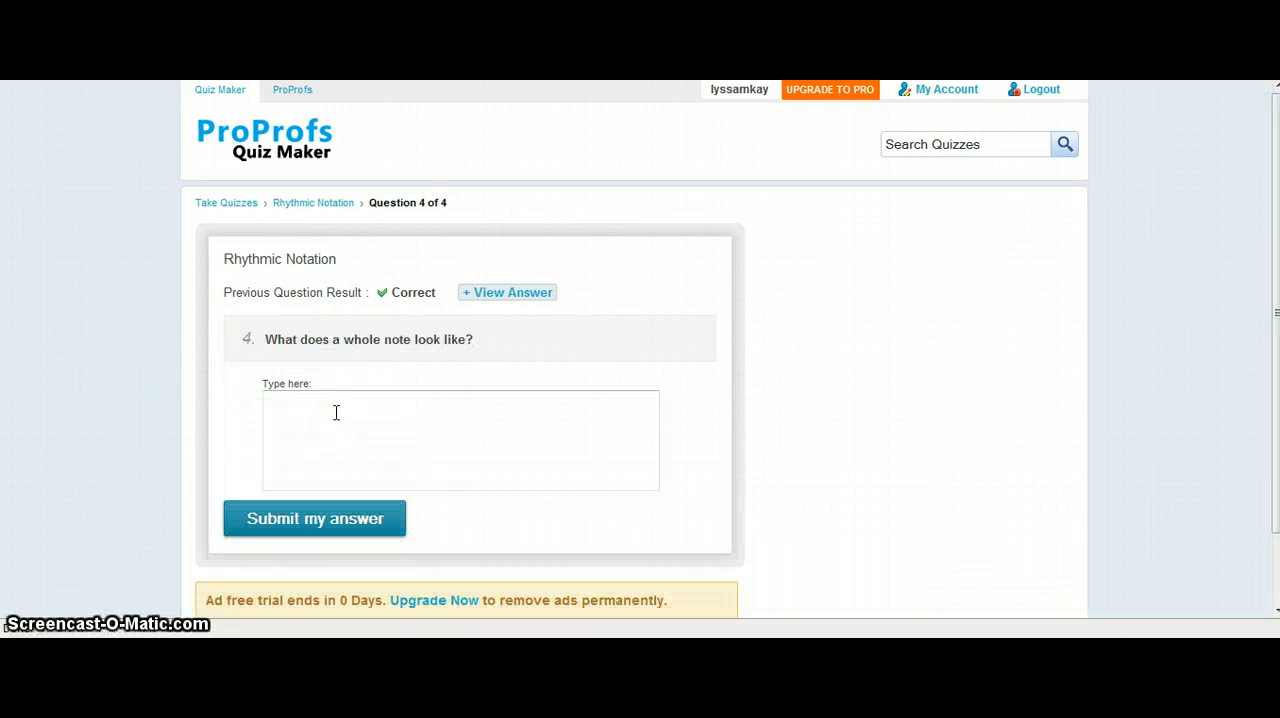
left_click(330, 421)
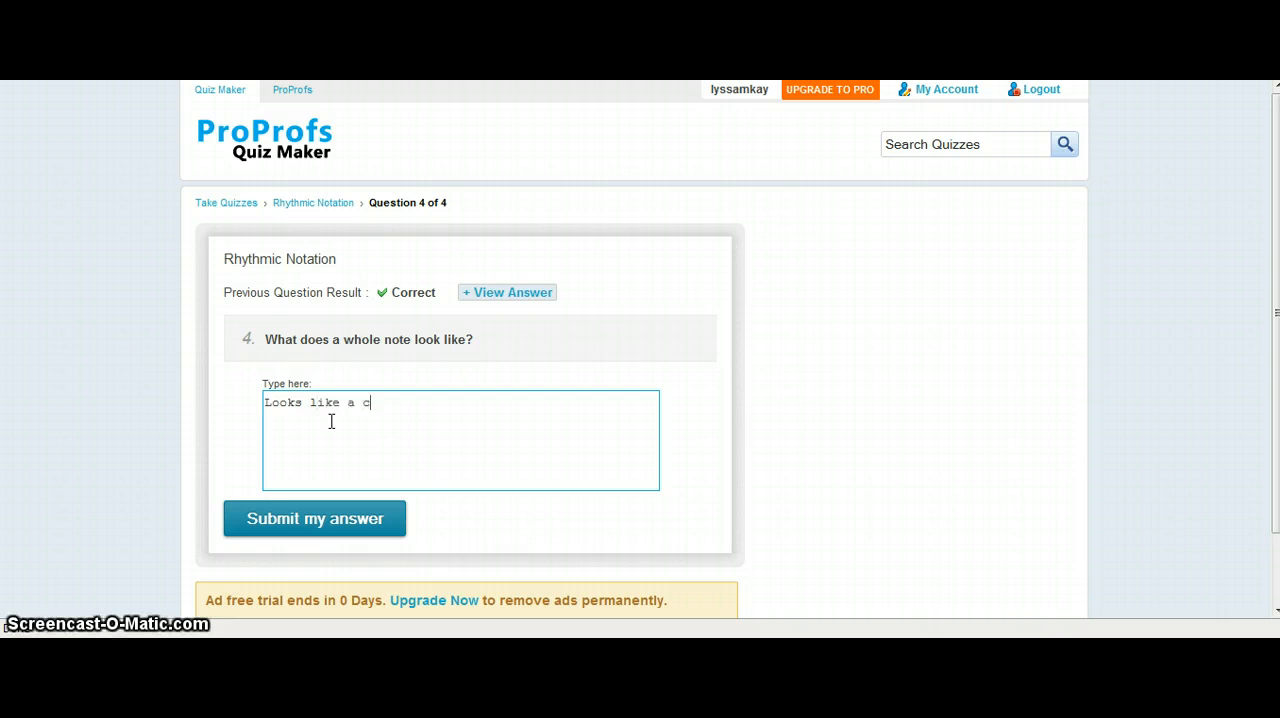
left_click(292, 516)
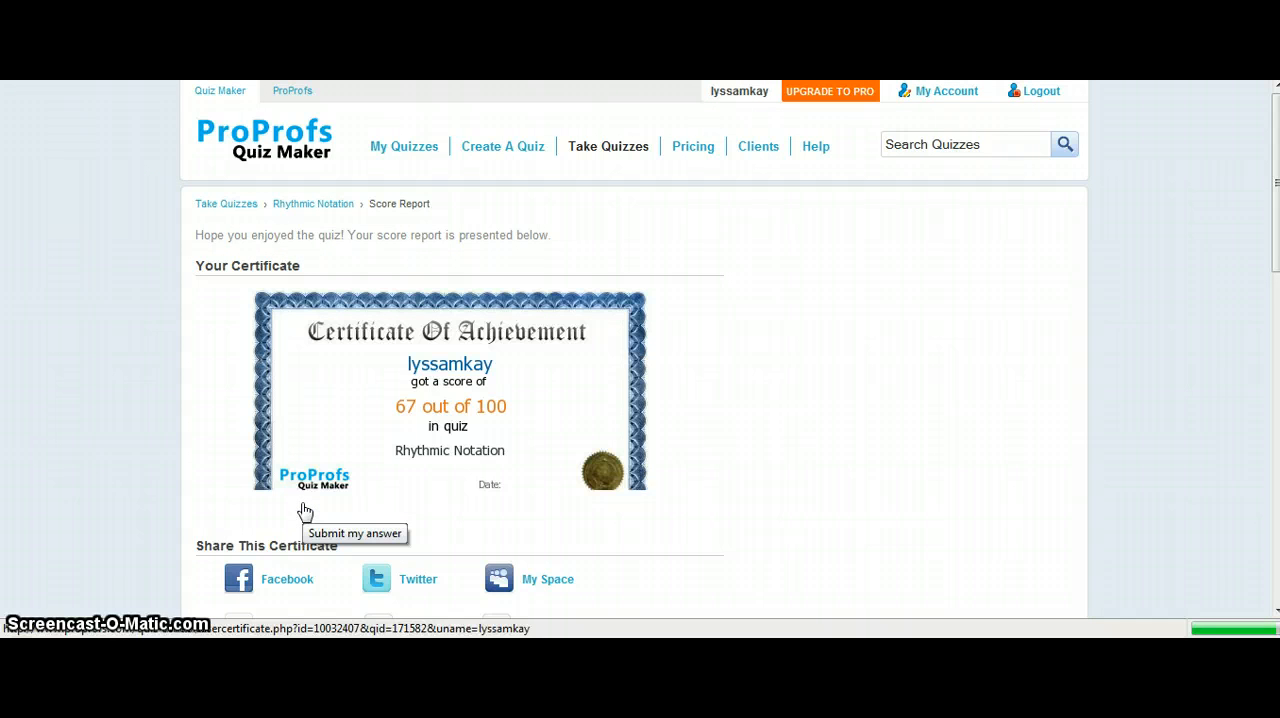
Examine the score report, including the certificate, the report summary and the detailed answers for each question.
scroll(700, 500, "down", 3)
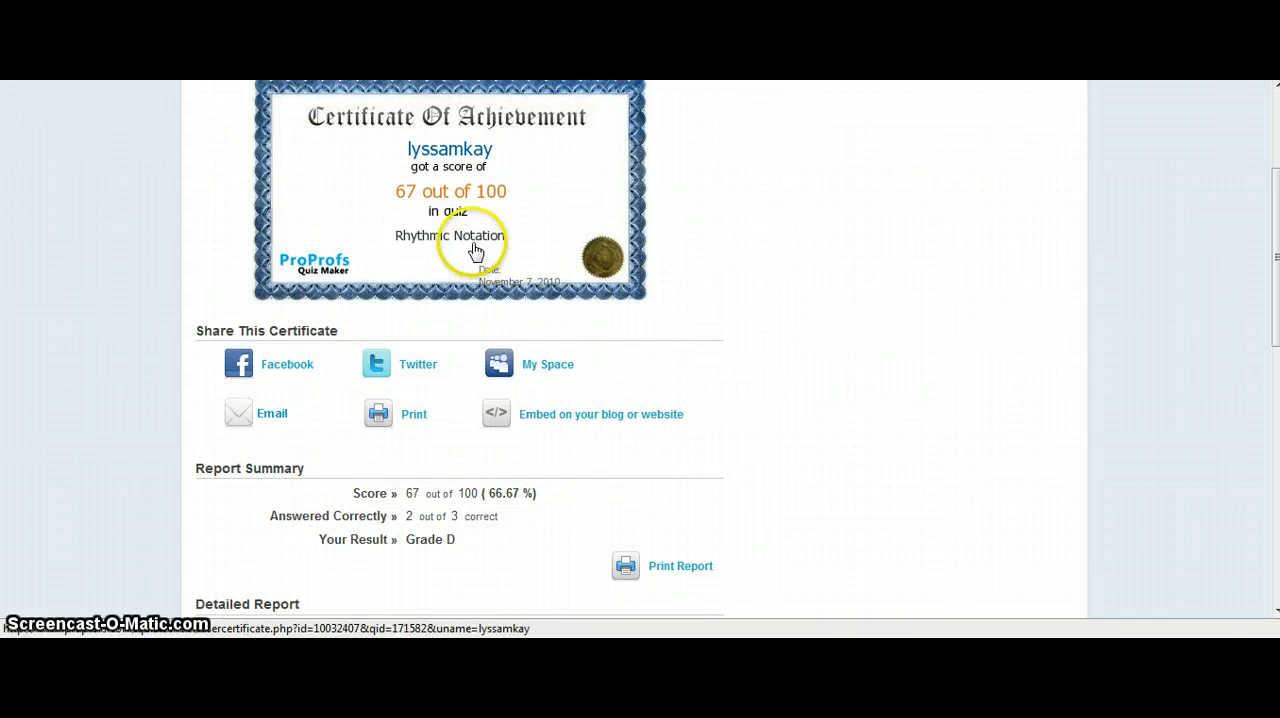
scroll(540, 355, "down", 3)
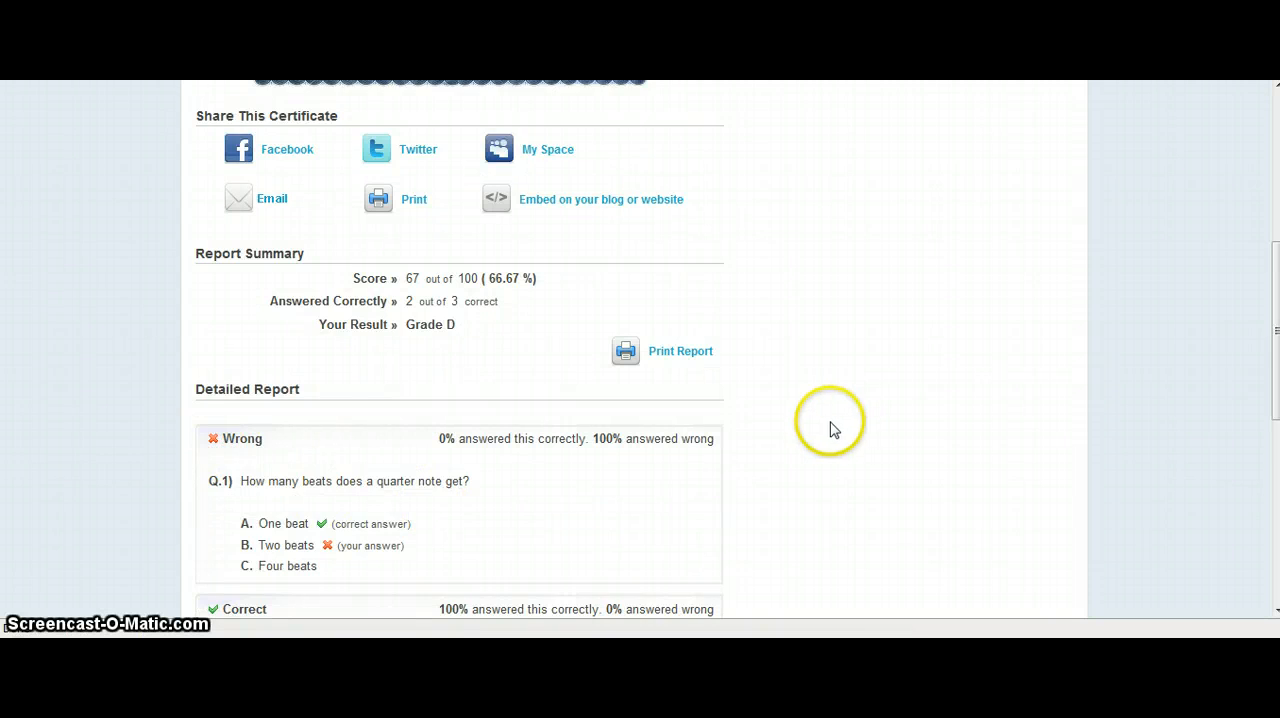
scroll(623, 386, "down", 2)
scroll(435, 472, "down", 6)
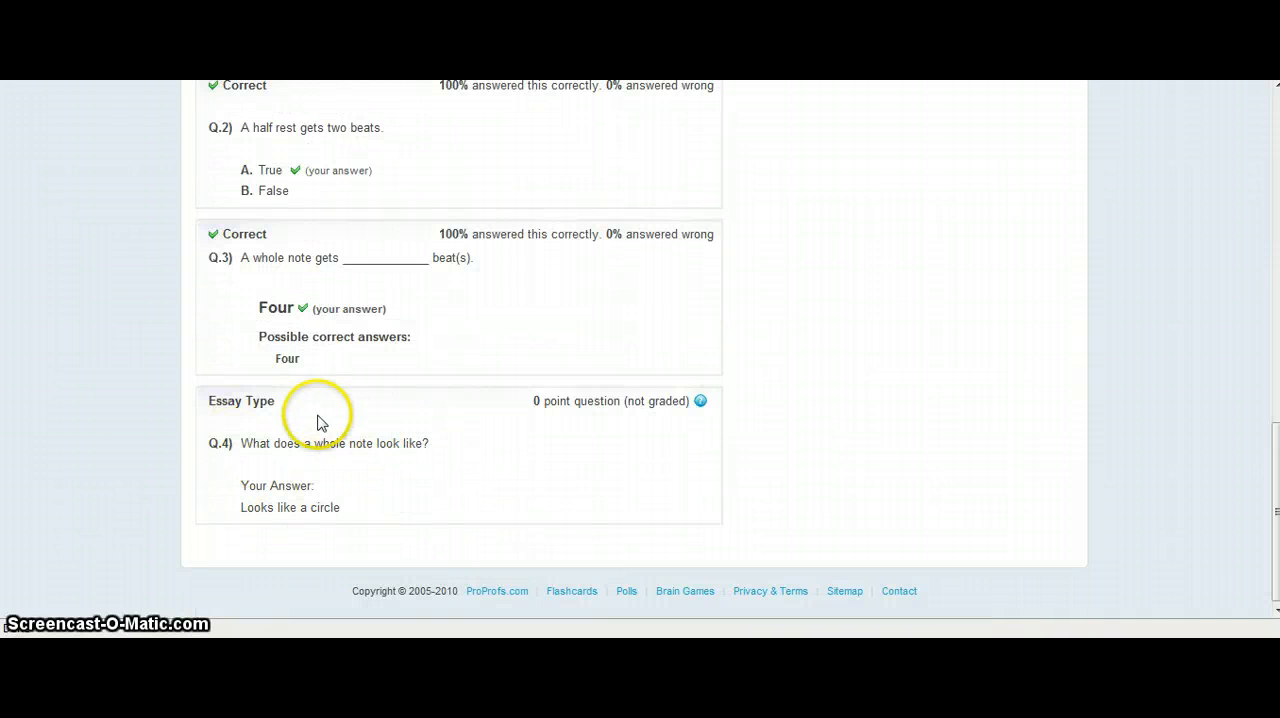
scroll(283, 466, "up", 12)
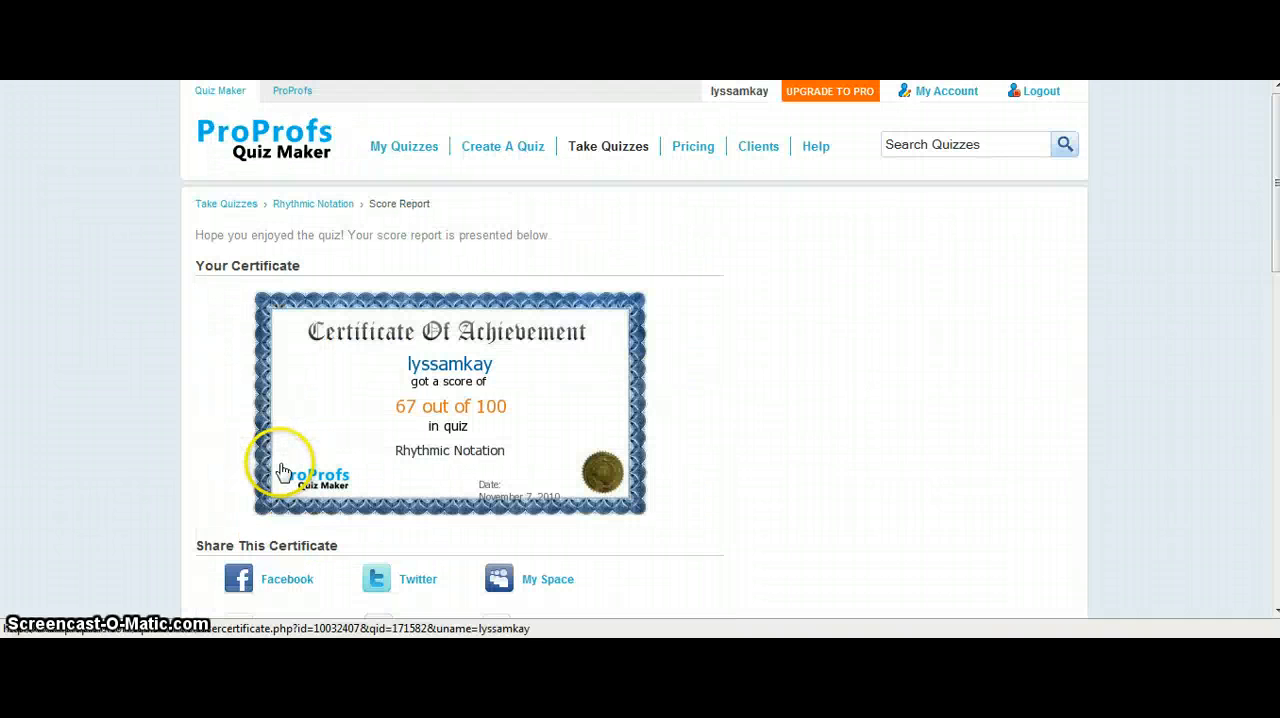